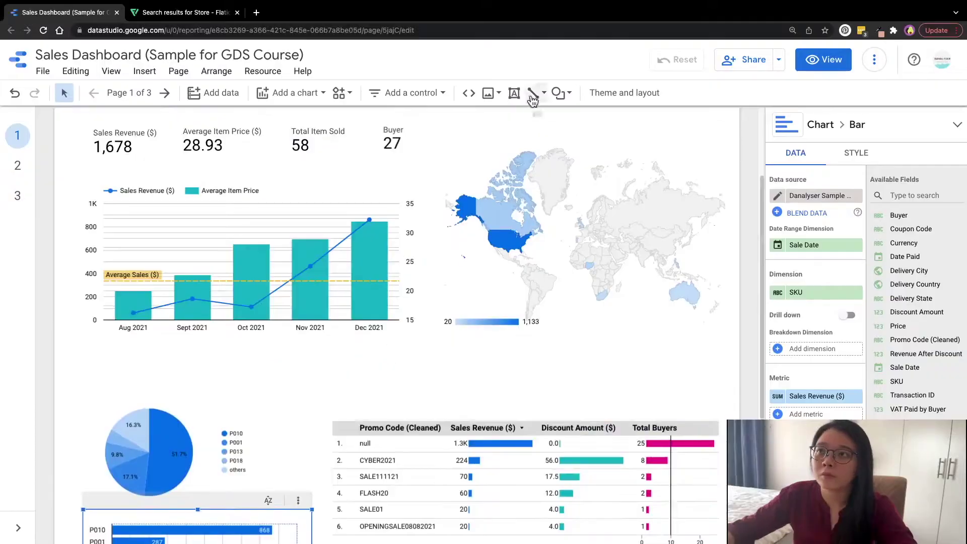
Draw a background rectangle over the product charts below the combo chart and adjust its left and bottom edges.
{"action": "left_click", "coordinate": [498, 93]}
{"action": "scroll", "coordinate": [353, 302], "scroll_direction": "down", "scroll_amount": 3}
{"action": "left_click_drag", "start_coordinate": [166, 287], "coordinate": [338, 503]}
{"action": "left_click_drag", "start_coordinate": [154, 421], "coordinate": [149, 421]}
{"action": "left_click_drag", "start_coordinate": [206, 503], "coordinate": [206, 482]}
{"action": "scroll", "coordinate": [219, 307], "scroll_direction": "up", "scroll_amount": 1}
Resize the promo code table so its left edge clears the grey rectangle and its bottom edge lines up with it.
{"action": "left_click", "coordinate": [449, 333]}
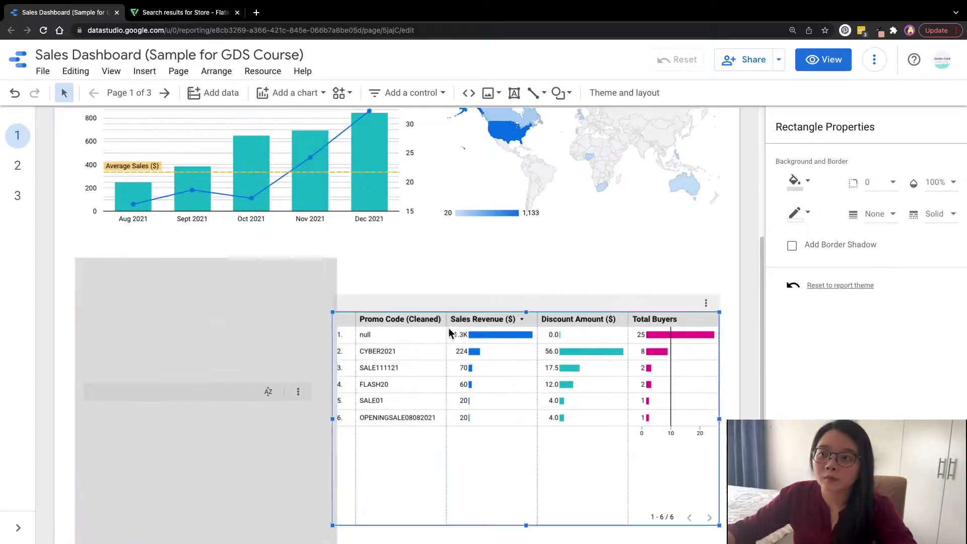
{"action": "left_click_drag", "start_coordinate": [333, 419], "coordinate": [357, 419]}
{"action": "scroll", "coordinate": [554, 373], "scroll_direction": "down", "scroll_amount": 3}
{"action": "left_click_drag", "start_coordinate": [537, 408], "coordinate": [537, 437]}
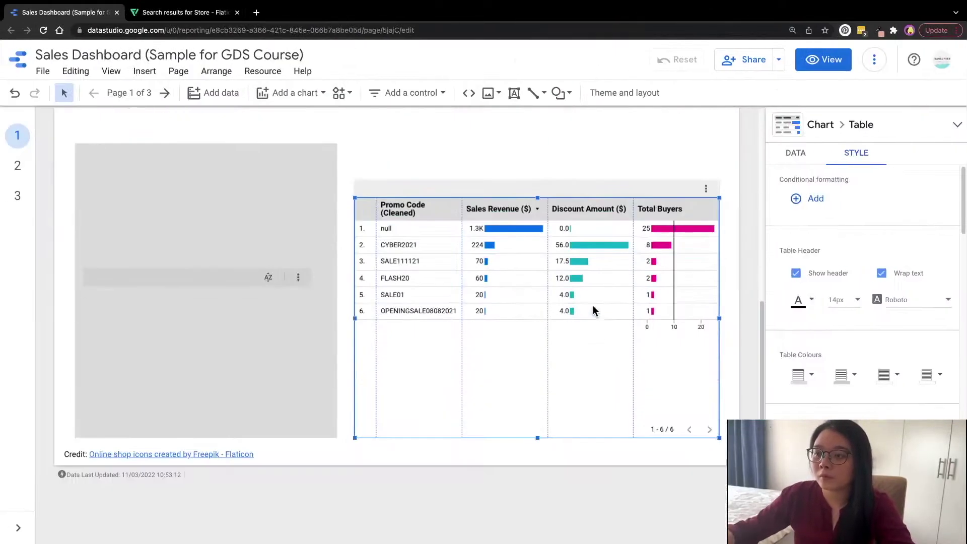
Show the summary row in the promo code table and raise the table's upper edge slightly.
{"action": "left_click", "coordinate": [796, 153]}
{"action": "scroll", "coordinate": [808, 344], "scroll_direction": "down", "scroll_amount": 4}
{"action": "left_click", "coordinate": [776, 347]}
{"action": "scroll", "coordinate": [554, 282], "scroll_direction": "up", "scroll_amount": 2}
{"action": "left_click_drag", "start_coordinate": [538, 269], "coordinate": [538, 265]}
{"action": "scroll", "coordinate": [428, 292], "scroll_direction": "up", "scroll_amount": 2}
Add a letter-spaced "C A M P A I G N I N S I G H T" text heading above the promo code table.
{"action": "left_click", "coordinate": [333, 308]}
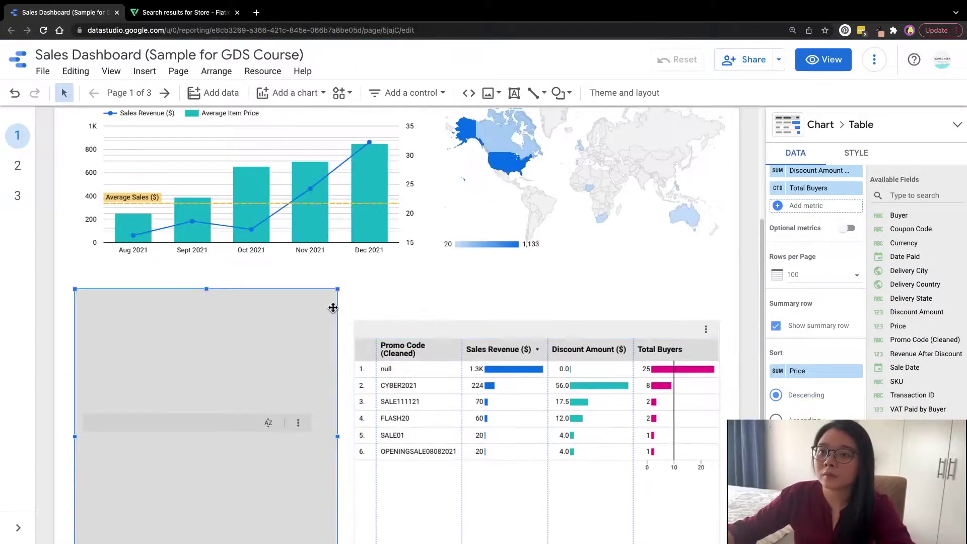
{"action": "left_click", "coordinate": [513, 93]}
{"action": "left_click_drag", "start_coordinate": [385, 299], "coordinate": [614, 328]}
{"action": "type", "text": "P"}
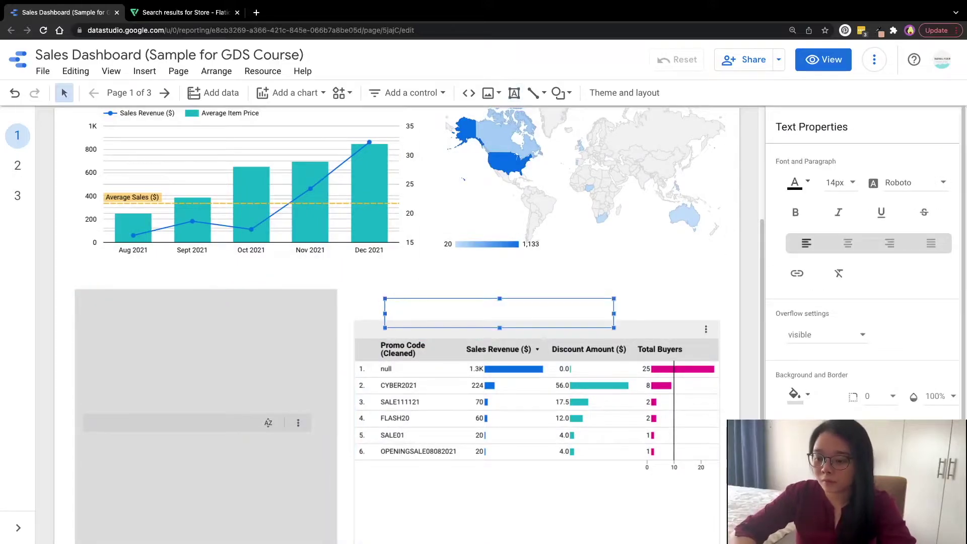
{"action": "type", "text": "C A M P A I G N  I N S I G H T S"}
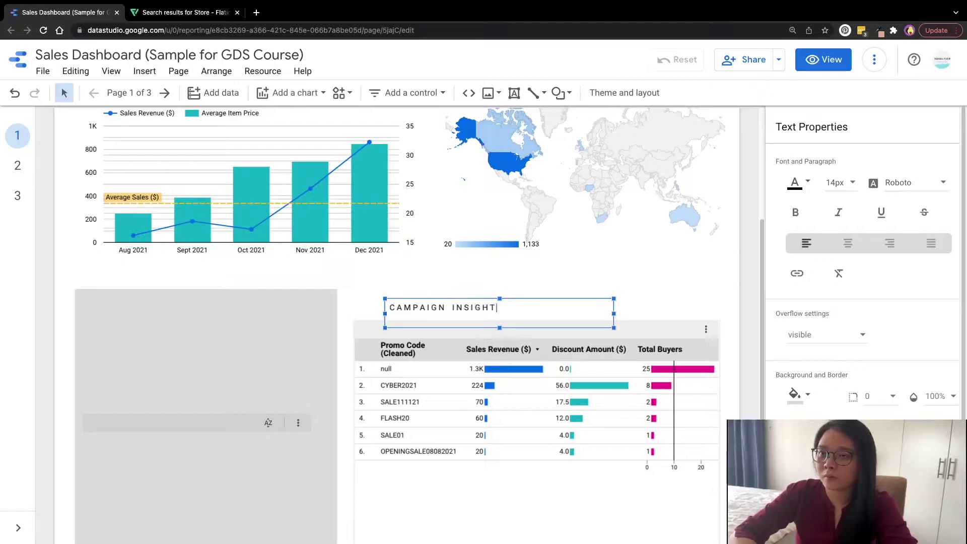
Stretch the campaign heading's text box on both sides to match the promo code table's width.
{"action": "left_click_drag", "start_coordinate": [385, 314], "coordinate": [355, 313]}
{"action": "left_click_drag", "start_coordinate": [614, 314], "coordinate": [720, 313]}
{"action": "left_click", "coordinate": [525, 360]}
{"action": "left_click", "coordinate": [624, 286]}
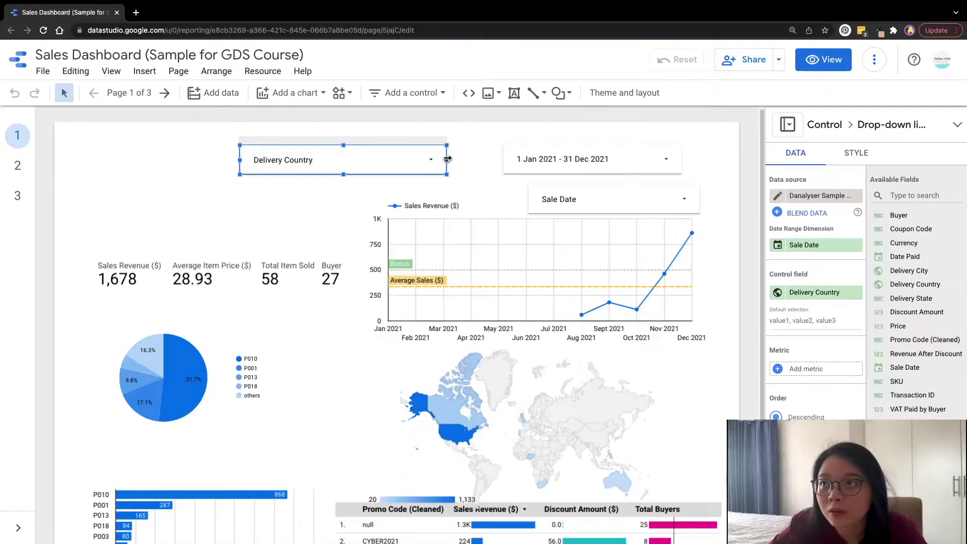
Shrink the Delivery Country drop-down, paste a copy beside it and set the copy's control field to Coupon Code.
{"action": "left_click_drag", "start_coordinate": [446, 160], "coordinate": [333, 204]}
{"action": "key", "text": "super+v"}
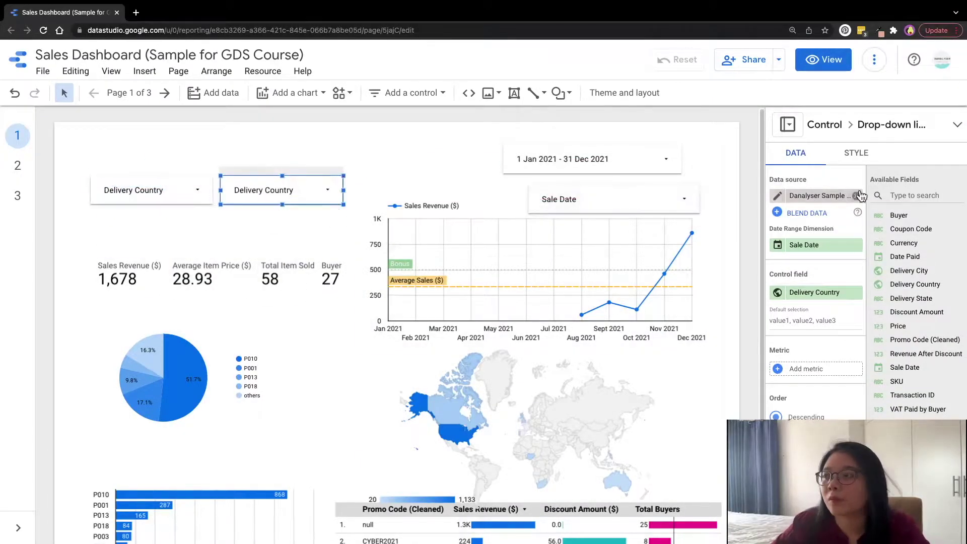
{"action": "left_click_drag", "start_coordinate": [911, 230], "coordinate": [815, 293]}
Move the line chart down to free the filter row, and add a copied drop-down with SKU as its control field.
{"action": "left_click_drag", "start_coordinate": [410, 183], "coordinate": [416, 246]}
{"action": "left_click", "coordinate": [325, 181]}
{"action": "key", "text": "super+c"}
{"action": "key", "text": "super+v"}
{"action": "left_click_drag", "start_coordinate": [352, 215], "coordinate": [475, 211]}
{"action": "left_click_drag", "start_coordinate": [898, 382], "coordinate": [815, 293]}
Replace the Sale Date control with a pasted drop-down in the filter row that uses Buyer as its control field.
{"action": "left_click", "coordinate": [536, 196]}
{"action": "key", "text": "Delete"}
{"action": "left_click", "coordinate": [466, 173]}
{"action": "key", "text": "super+v"}
{"action": "left_click_drag", "start_coordinate": [470, 188], "coordinate": [587, 176]}
{"action": "left_click_drag", "start_coordinate": [898, 216], "coordinate": [815, 292]}
Move the date range control to the end of the filter row and narrow it and the four drop-downs.
{"action": "left_click_drag", "start_coordinate": [659, 145], "coordinate": [712, 175]}
{"action": "left_click_drag", "start_coordinate": [557, 190], "coordinate": [609, 191]}
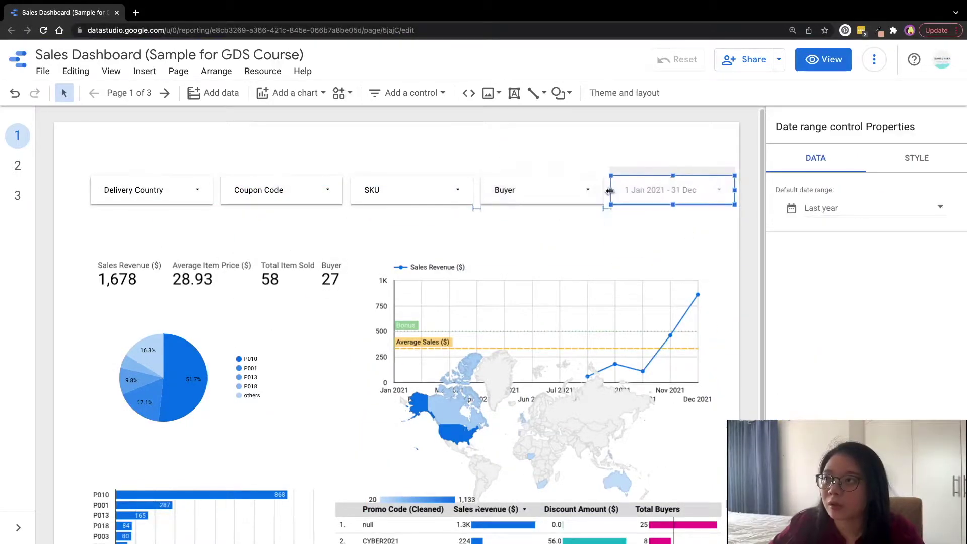
{"action": "left_click", "coordinate": [179, 174]}
{"action": "mouse_move", "coordinate": [152, 166]}
{"action": "left_mouse_down"}
{"action": "mouse_move", "coordinate": [354, 220]}
{"action": "mouse_move", "coordinate": [557, 224]}
{"action": "mouse_move", "coordinate": [603, 203]}
{"action": "mouse_move", "coordinate": [595, 191]}
{"action": "mouse_move", "coordinate": [545, 192]}
{"action": "mouse_move", "coordinate": [562, 190]}
{"action": "left_mouse_up"}
Widen the date range control towards the Buyer drop-down and shift all five filter controls left to centre the row.
{"action": "left_click", "coordinate": [612, 190]}
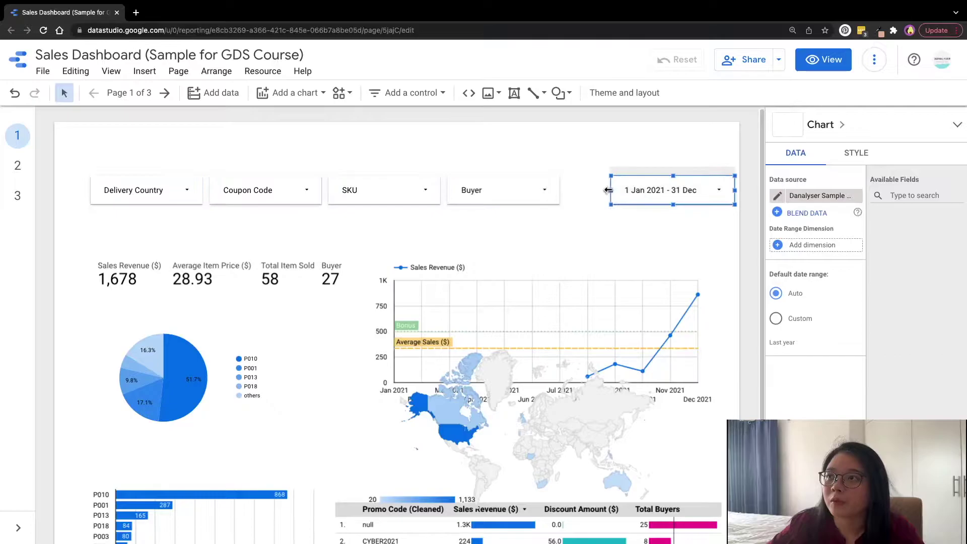
{"action": "left_click_drag", "start_coordinate": [582, 191], "coordinate": [567, 191]}
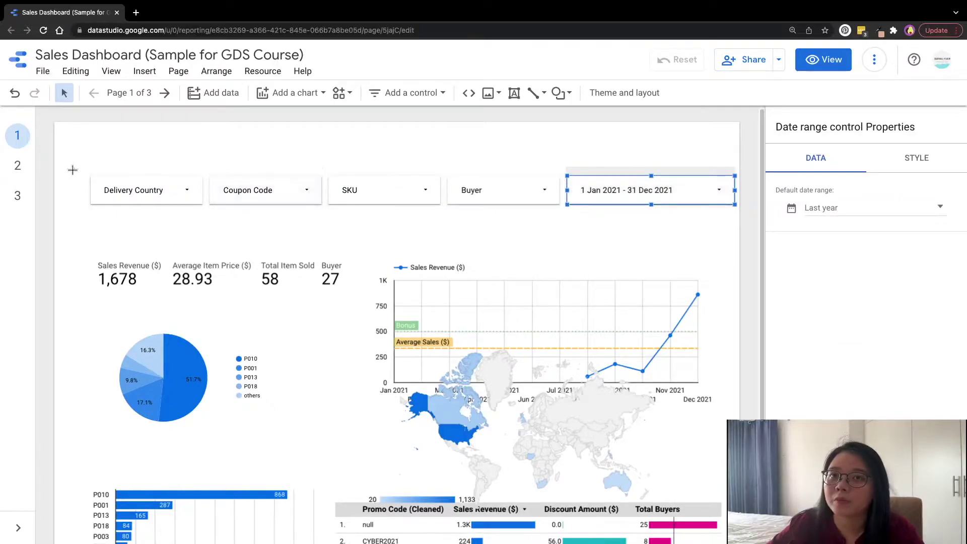
{"action": "left_click_drag", "start_coordinate": [71, 169], "coordinate": [620, 170]}
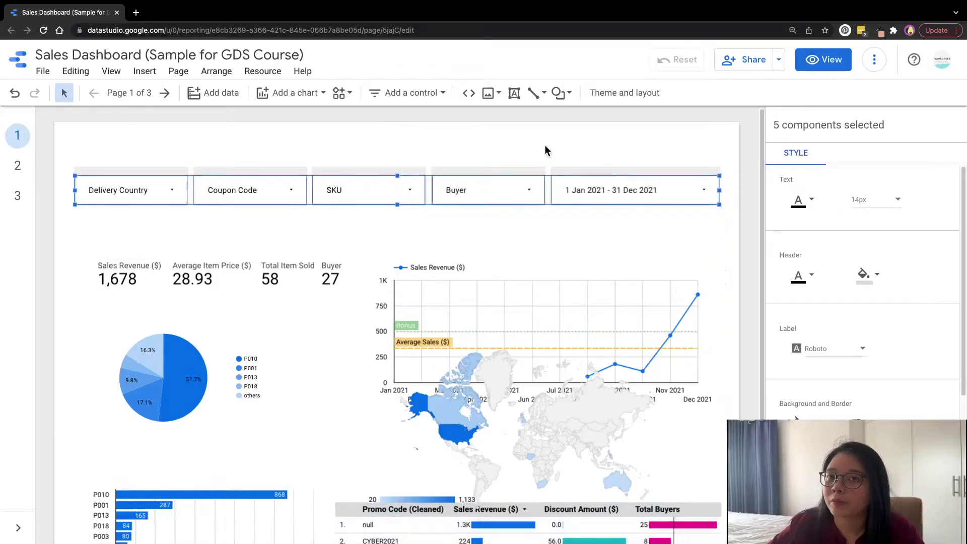
{"action": "left_click", "coordinate": [546, 149]}
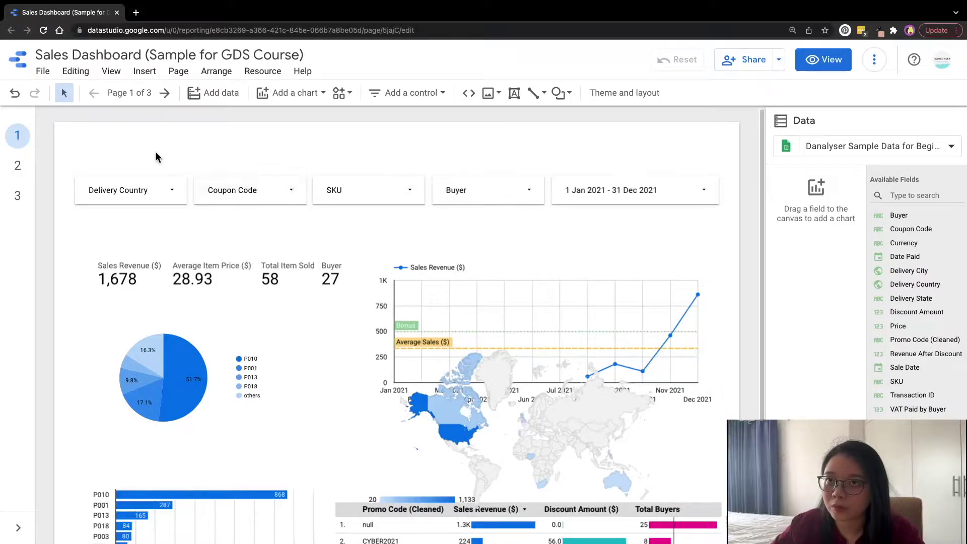
Align all five filter controls vertically to Top.
{"action": "left_click_drag", "start_coordinate": [234, 197], "coordinate": [617, 227]}
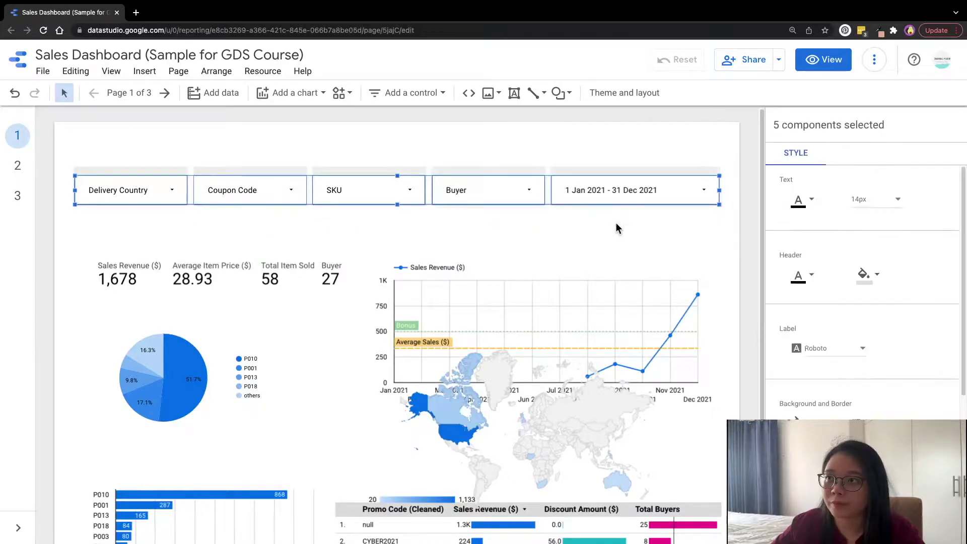
{"action": "right_click", "coordinate": [401, 174]}
{"action": "mouse_move", "coordinate": [472, 352]}
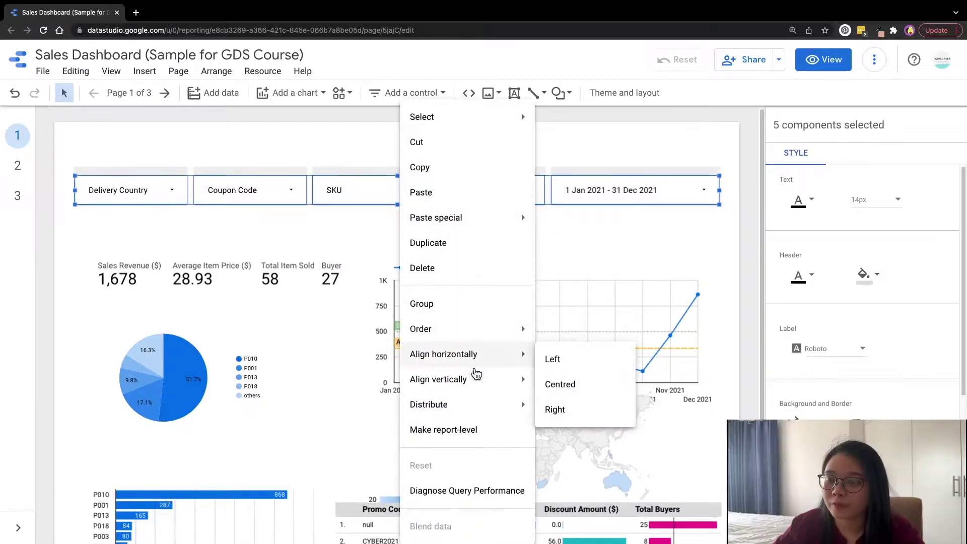
{"action": "mouse_move", "coordinate": [477, 378]}
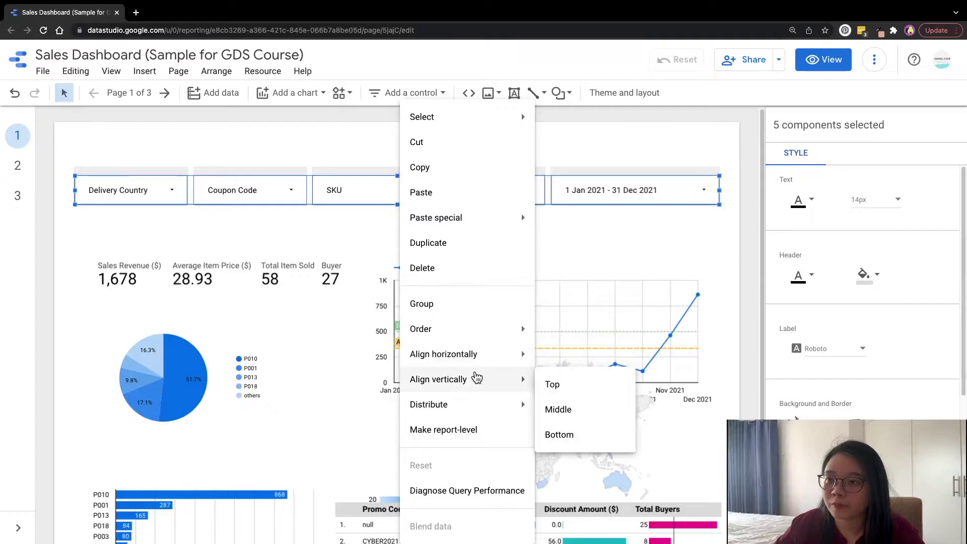
{"action": "left_click", "coordinate": [564, 387]}
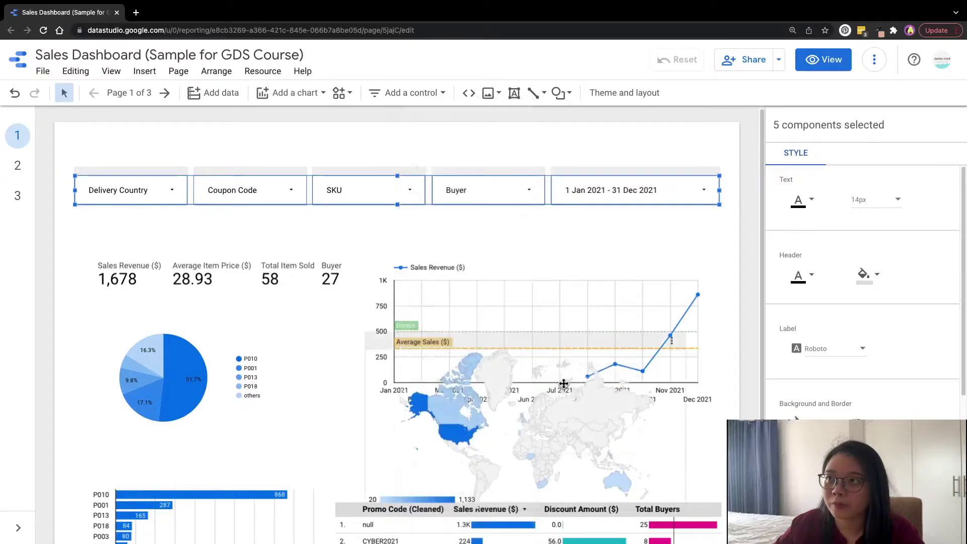
{"action": "left_click", "coordinate": [435, 221]}
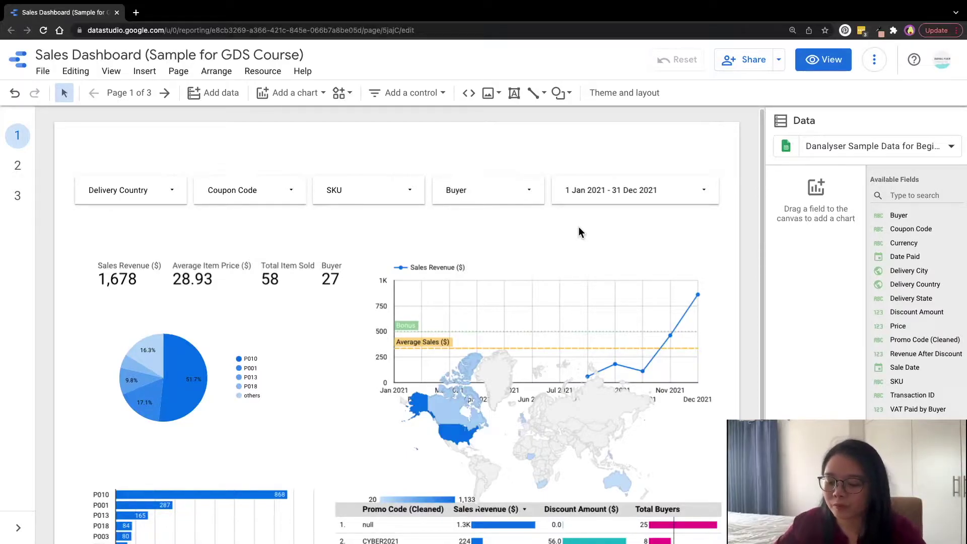
Distribute the five filter controls horizontally so they are evenly spaced.
{"action": "left_click_drag", "start_coordinate": [144, 163], "coordinate": [213, 193]}
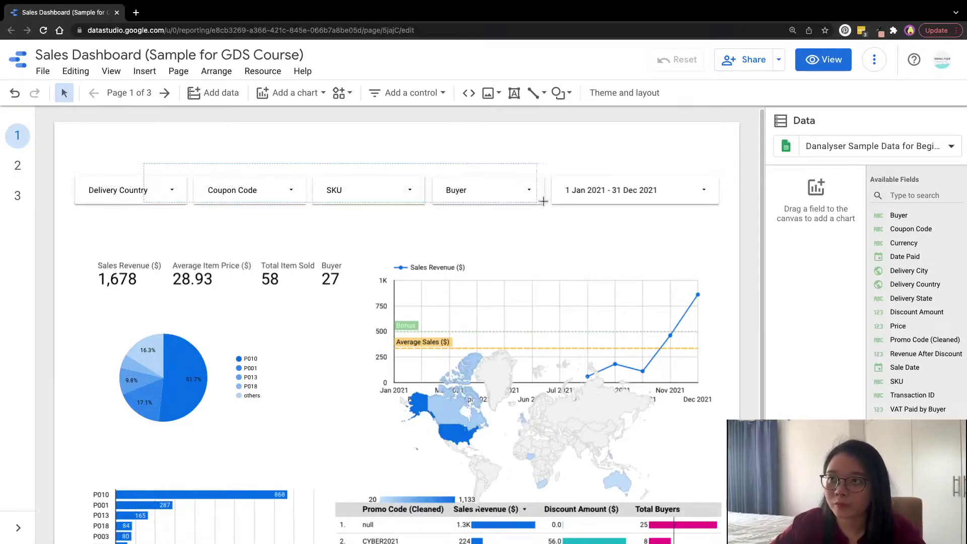
{"action": "left_click_drag", "start_coordinate": [543, 201], "coordinate": [615, 204]}
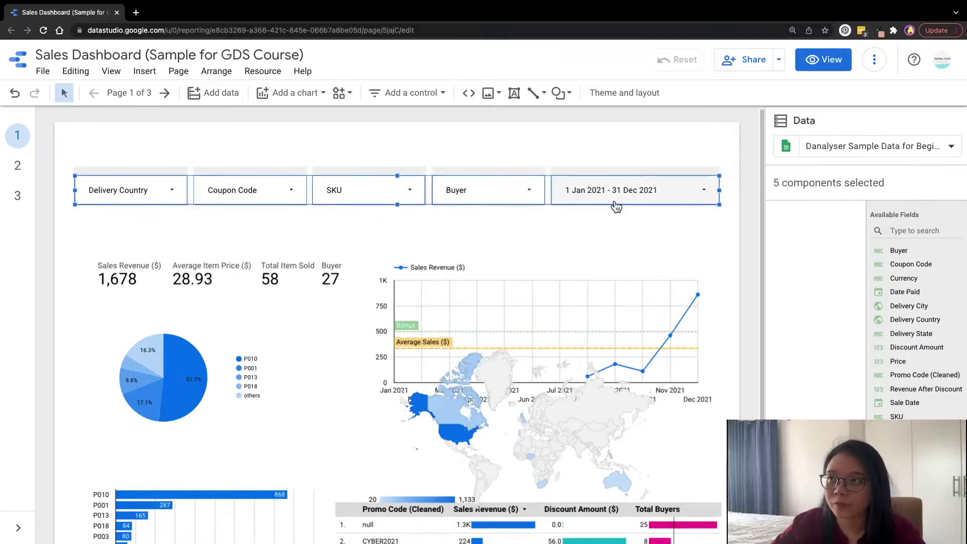
{"action": "right_click", "coordinate": [289, 168]}
{"action": "mouse_move", "coordinate": [376, 414]}
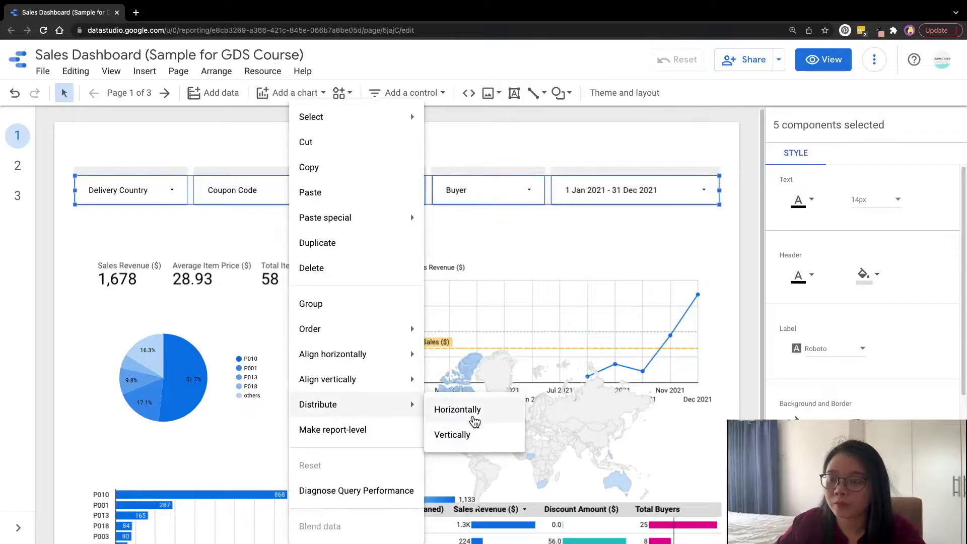
{"action": "left_click", "coordinate": [474, 420]}
{"action": "left_click", "coordinate": [542, 223]}
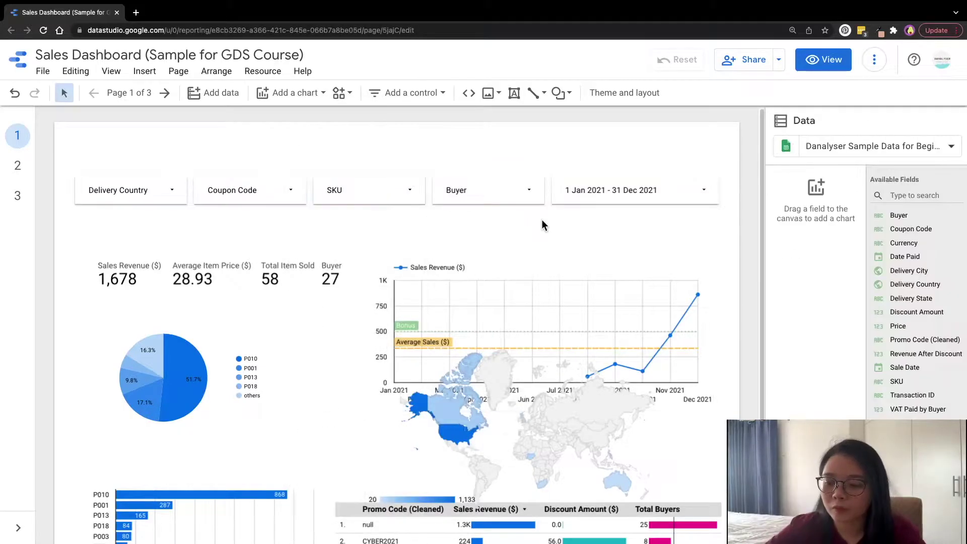
Title the page "Sales Dashboard" in bold 30px text above the filter row.
{"action": "scroll", "coordinate": [542, 221], "scroll_direction": "down", "scroll_amount": 1}
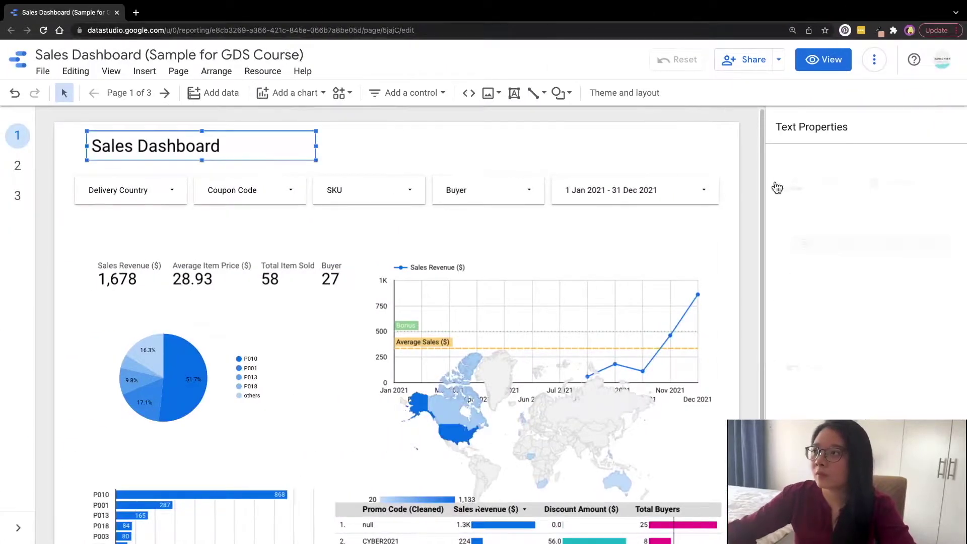
{"action": "left_click", "coordinate": [801, 214]}
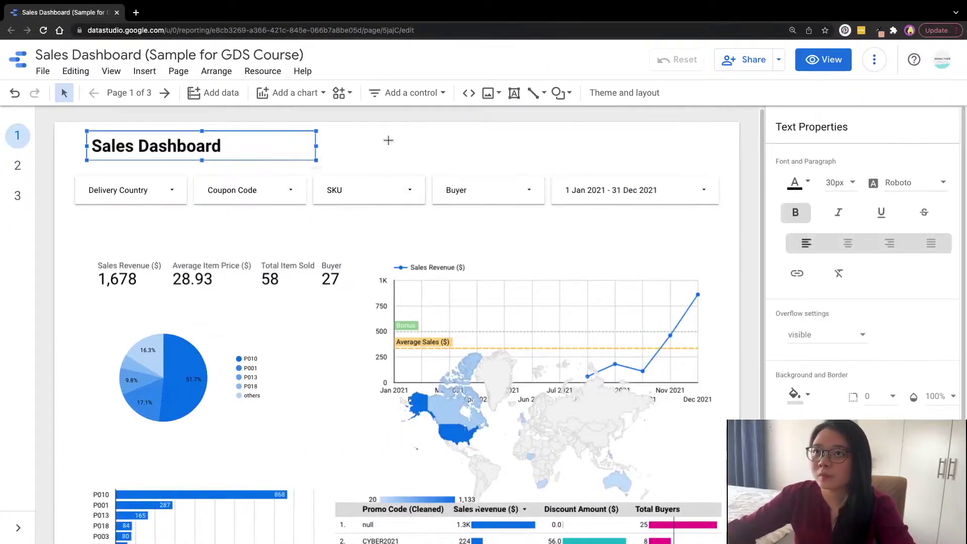
{"action": "left_click", "coordinate": [388, 141]}
Add the subtitle "High-level Insights into Sales Performance (2021-2022)" under the title and move the filter row down to make room.
{"action": "left_click", "coordinate": [514, 93]}
{"action": "left_click", "coordinate": [411, 151]}
{"action": "key", "text": "ctrl+v"}
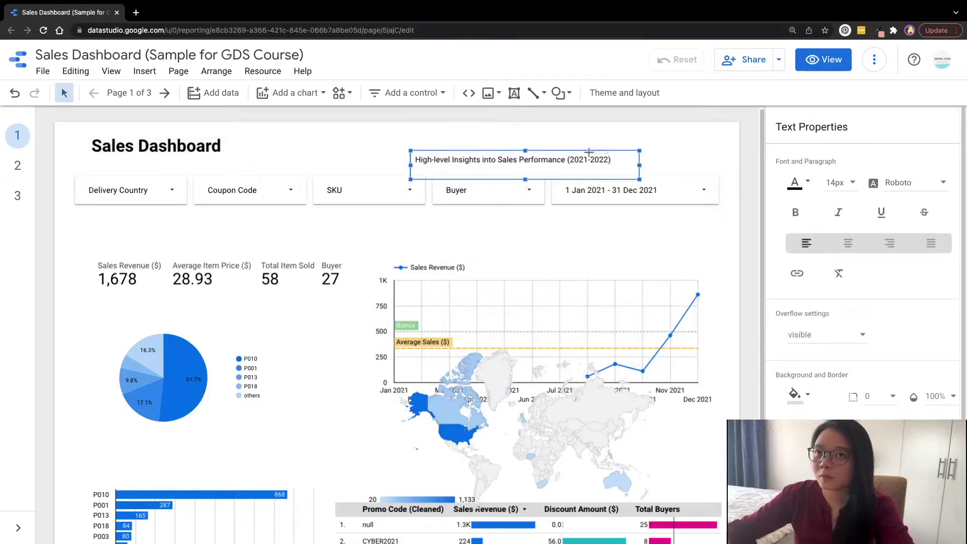
{"action": "left_click_drag", "start_coordinate": [589, 152], "coordinate": [225, 159]}
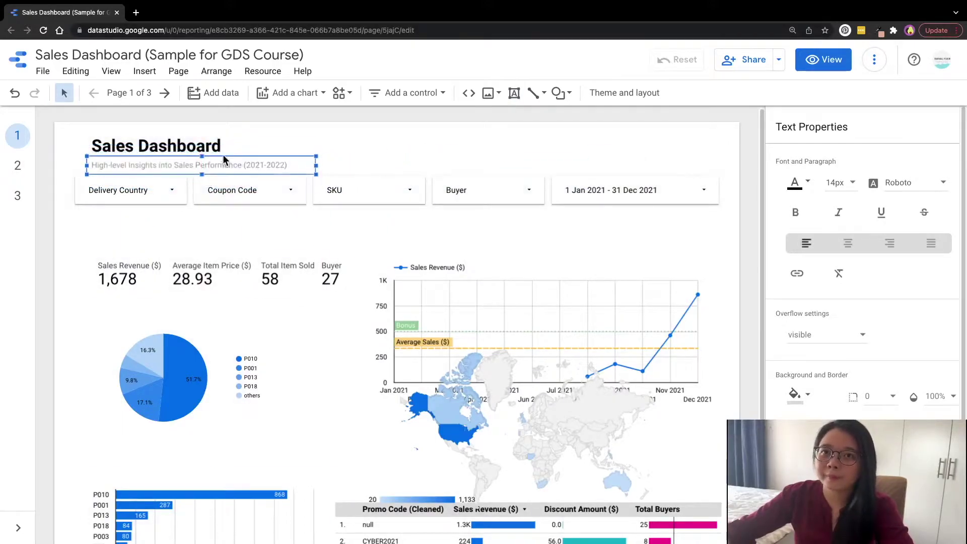
{"action": "left_click_drag", "start_coordinate": [48, 186], "coordinate": [594, 201]}
{"action": "left_click", "coordinate": [417, 160]}
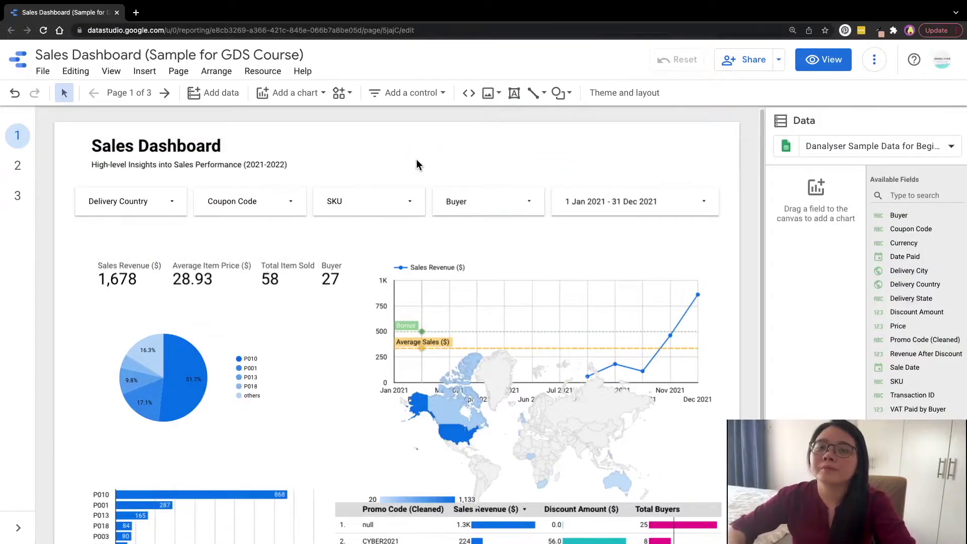
Check the header of the reference dashboard and open the Flaticon website in a new browser tab.
{"action": "key", "text": "ctrl+Right"}
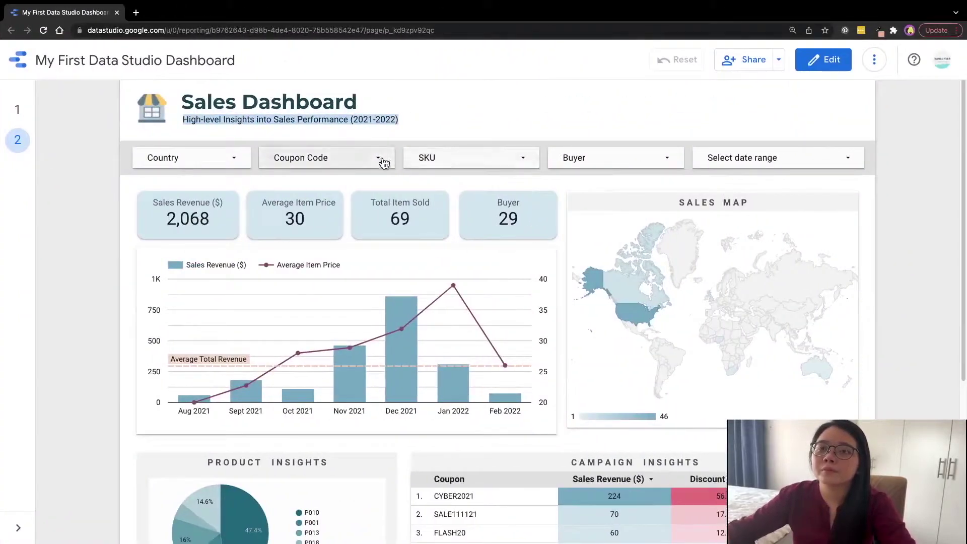
{"action": "key", "text": "ctrl+Left"}
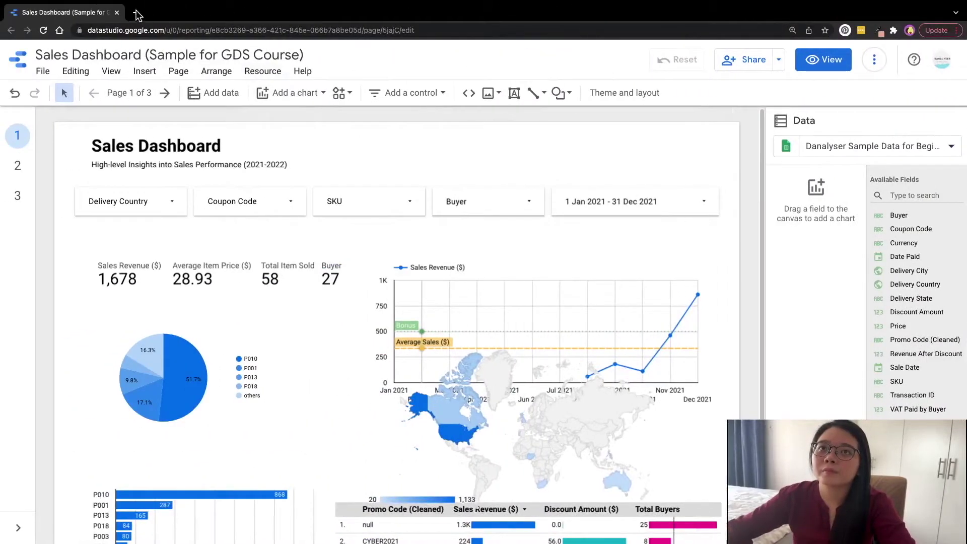
{"action": "left_click", "coordinate": [137, 14]}
{"action": "type", "text": "flaticon"}
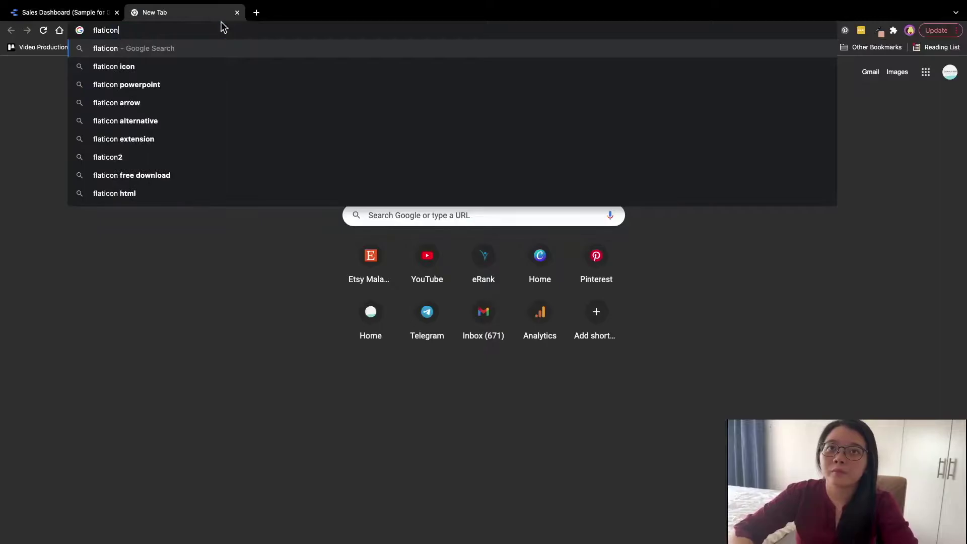
{"action": "key", "text": "Return"}
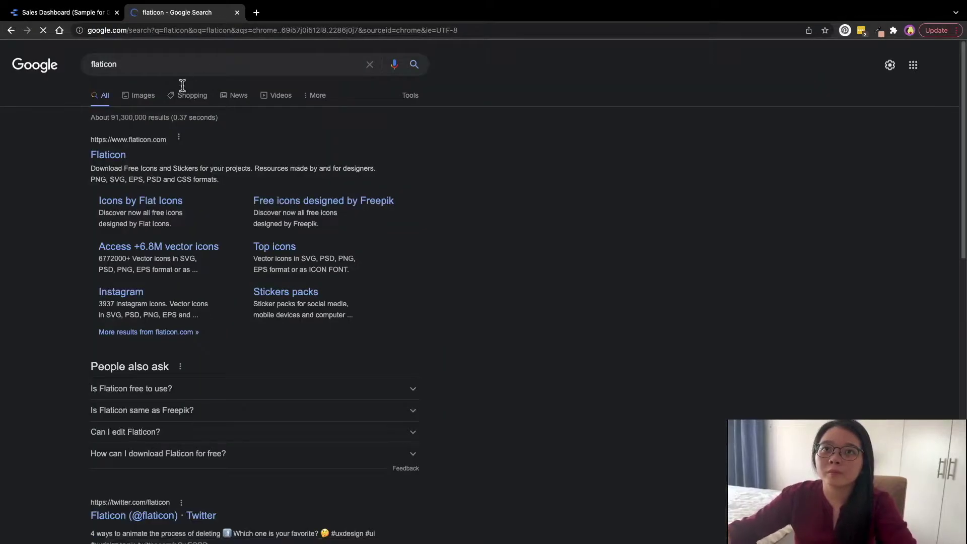
{"action": "left_click", "coordinate": [108, 155]}
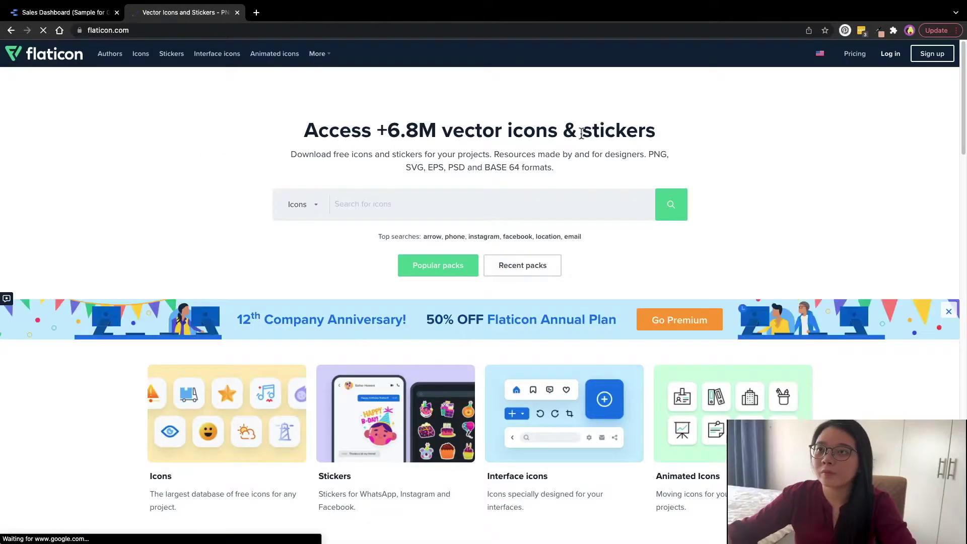
Search the icon library for "store" and browse the results for a colored shop front.
{"action": "left_click", "coordinate": [515, 208]}
{"action": "type", "text": "store"}
{"action": "key", "text": "Return"}
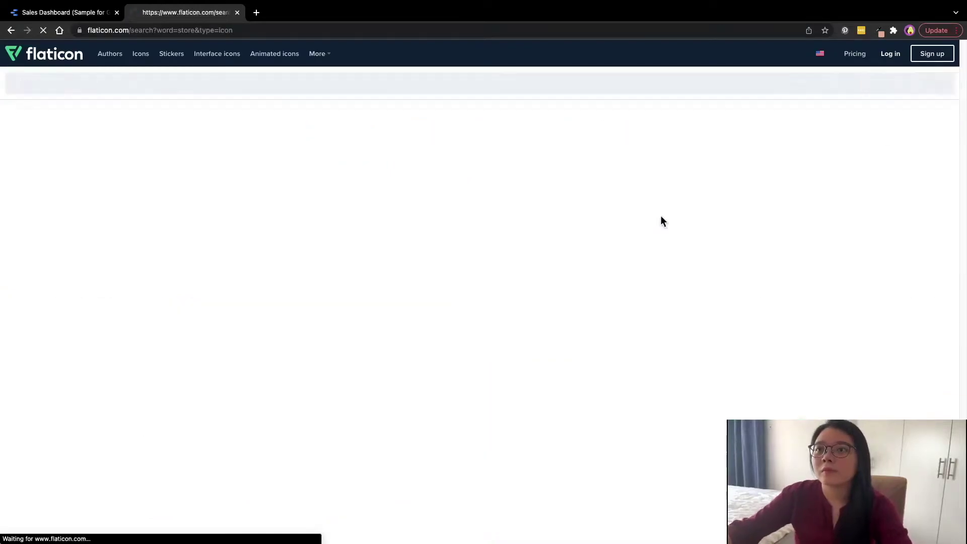
{"action": "scroll", "coordinate": [700, 216], "scroll_direction": "down", "scroll_amount": 4}
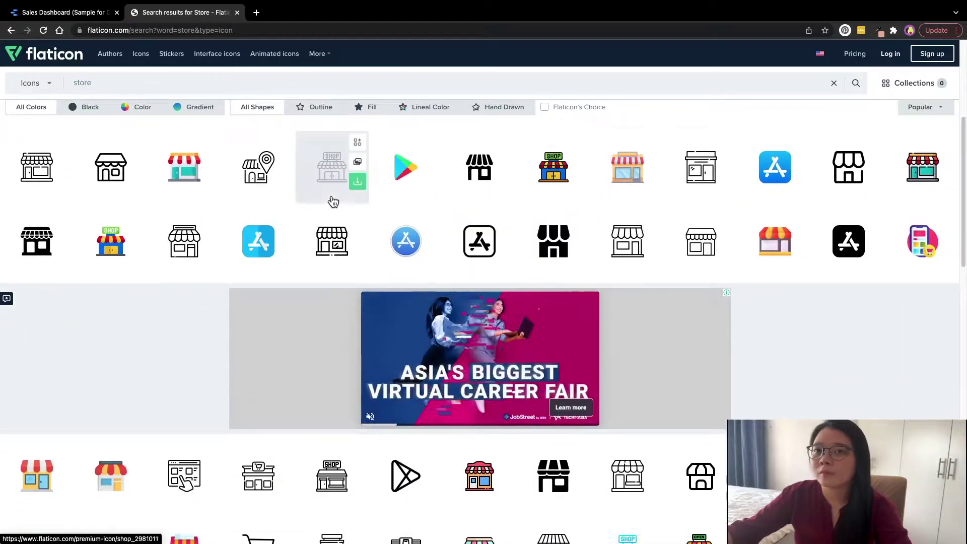
{"action": "scroll", "coordinate": [625, 181], "scroll_direction": "down", "scroll_amount": 1}
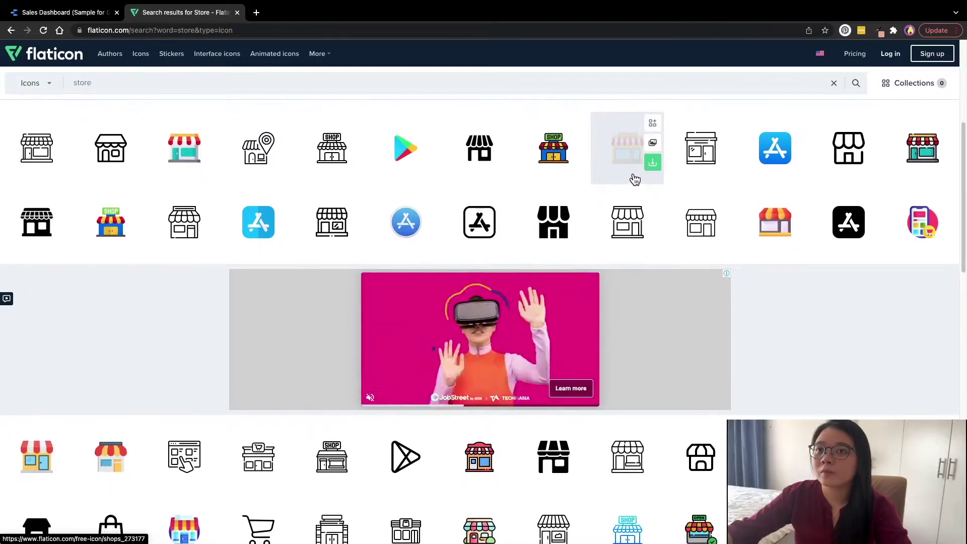
Download the free "Shops" icon by Freepik as a PNG and close the attribution notice.
{"action": "left_click", "coordinate": [653, 165]}
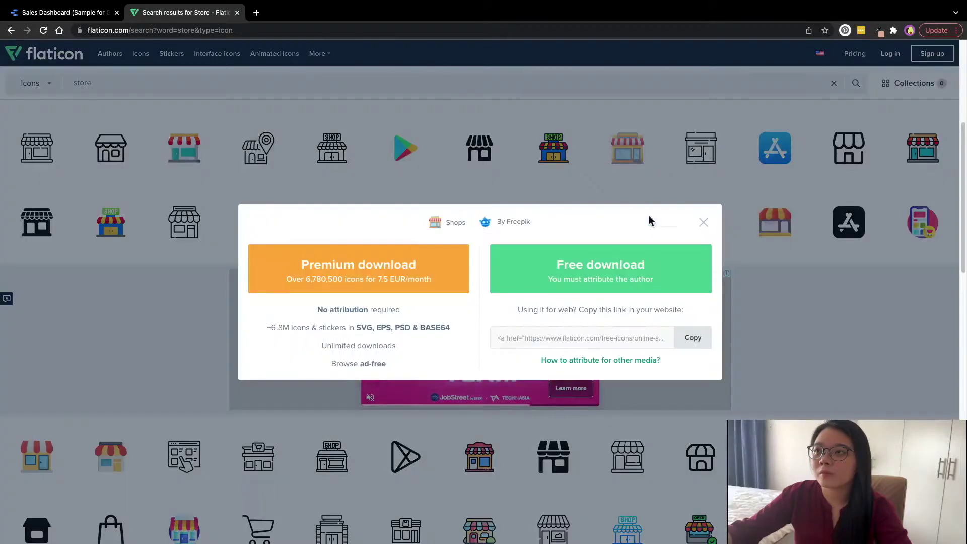
{"action": "left_click", "coordinate": [623, 274]}
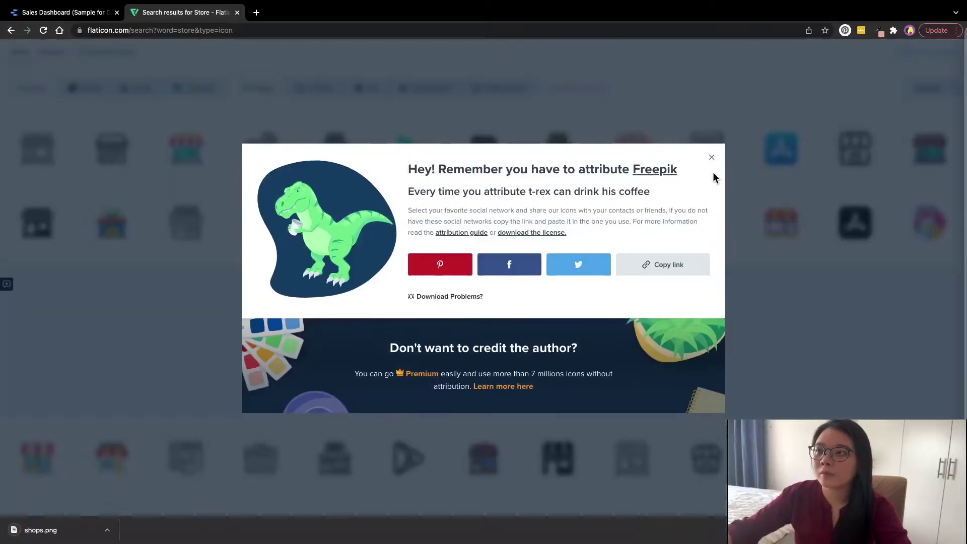
{"action": "left_click", "coordinate": [712, 172]}
{"action": "left_click", "coordinate": [103, 530]}
{"action": "left_click", "coordinate": [146, 517]}
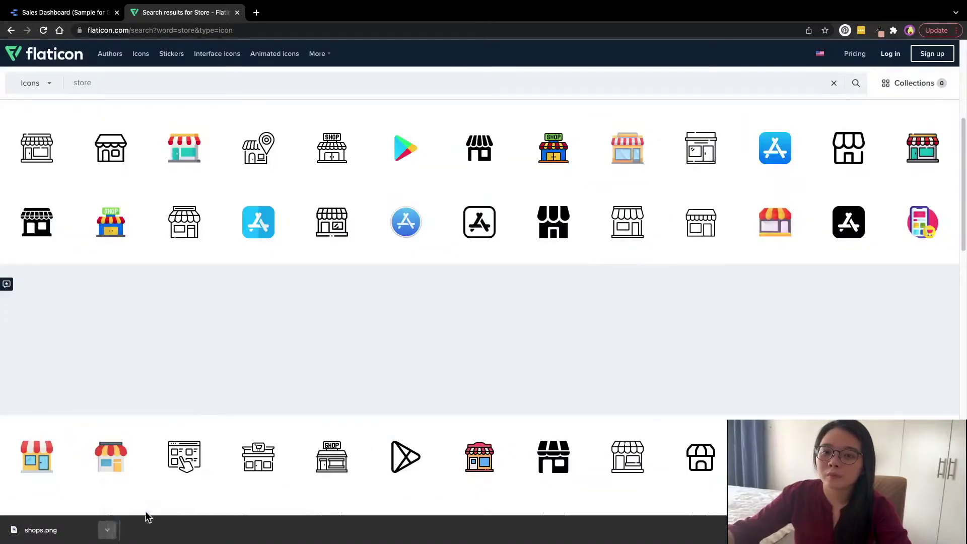
Return to the Data Studio report, insert shops.png from Downloads, and shrink it into a small icon at the start of the page header.
{"action": "left_click", "coordinate": [91, 13]}
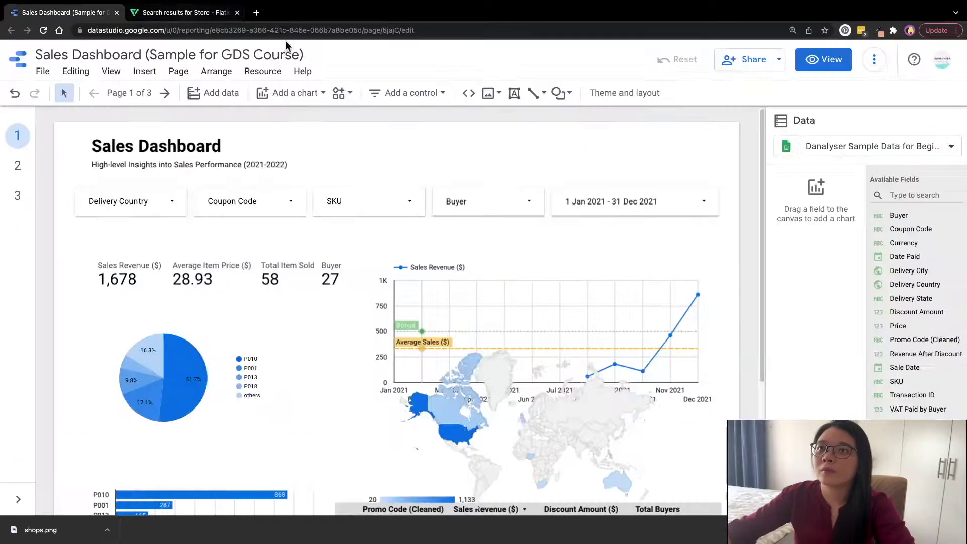
{"action": "left_click", "coordinate": [488, 95]}
{"action": "left_click", "coordinate": [509, 121]}
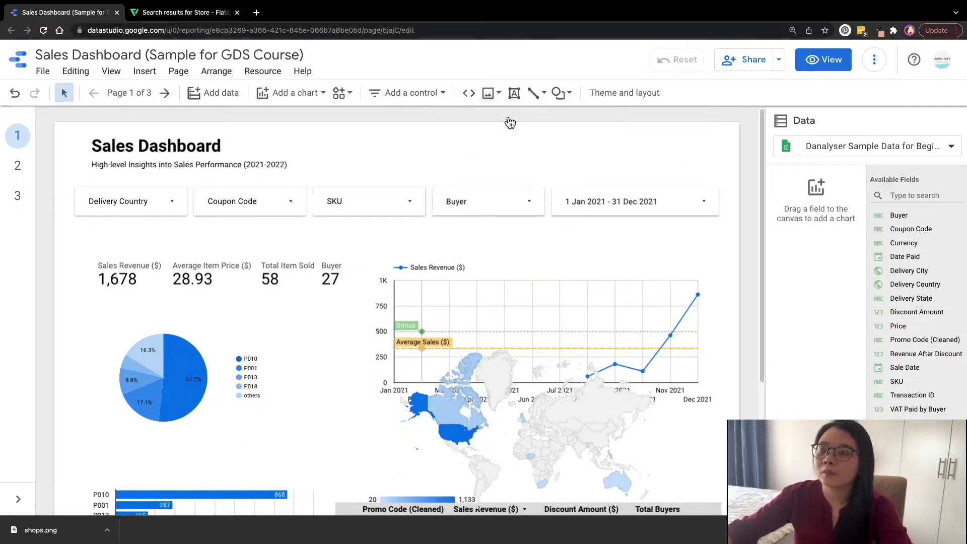
{"action": "left_click", "coordinate": [50, 118]}
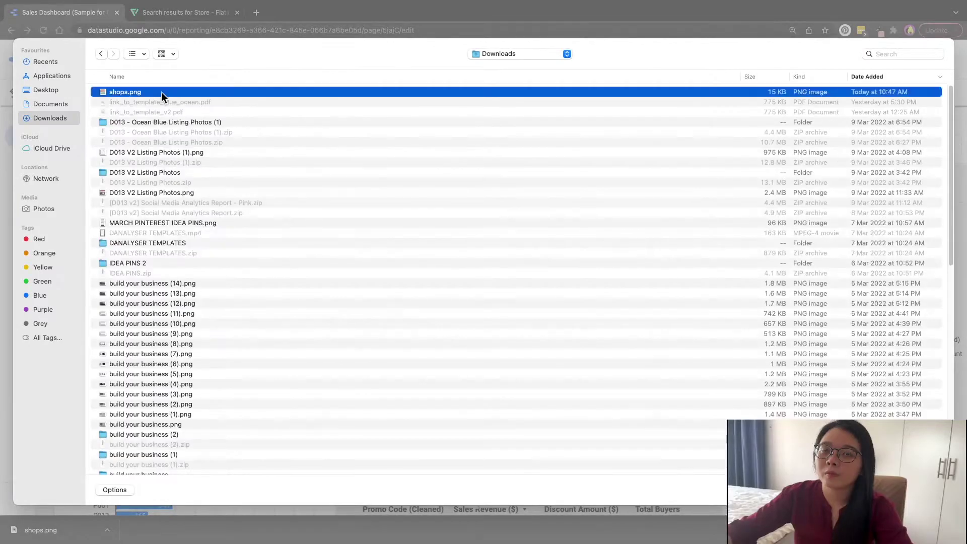
{"action": "double_click", "coordinate": [161, 92]}
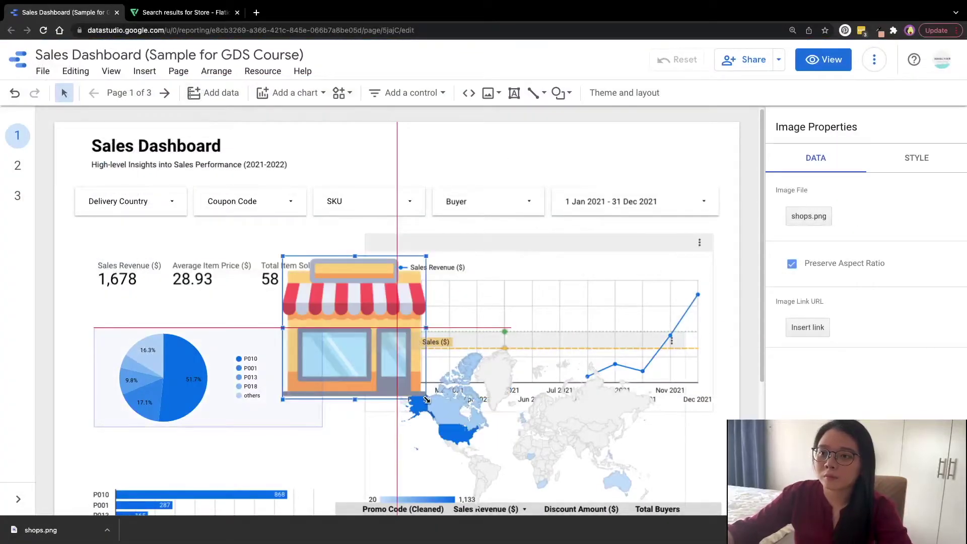
{"action": "left_click_drag", "start_coordinate": [429, 398], "coordinate": [96, 143]}
{"action": "left_click", "coordinate": [414, 136]}
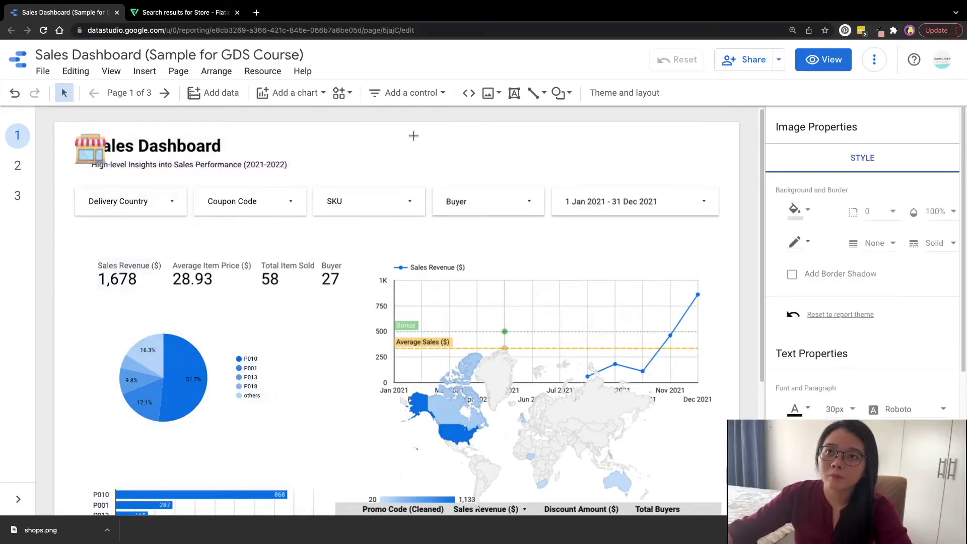
Move the title and subtitle together to the right of the store icon and adjust the icon's position beside them.
{"action": "left_click", "coordinate": [172, 166]}
{"action": "left_click", "coordinate": [187, 147], "text": "shift"}
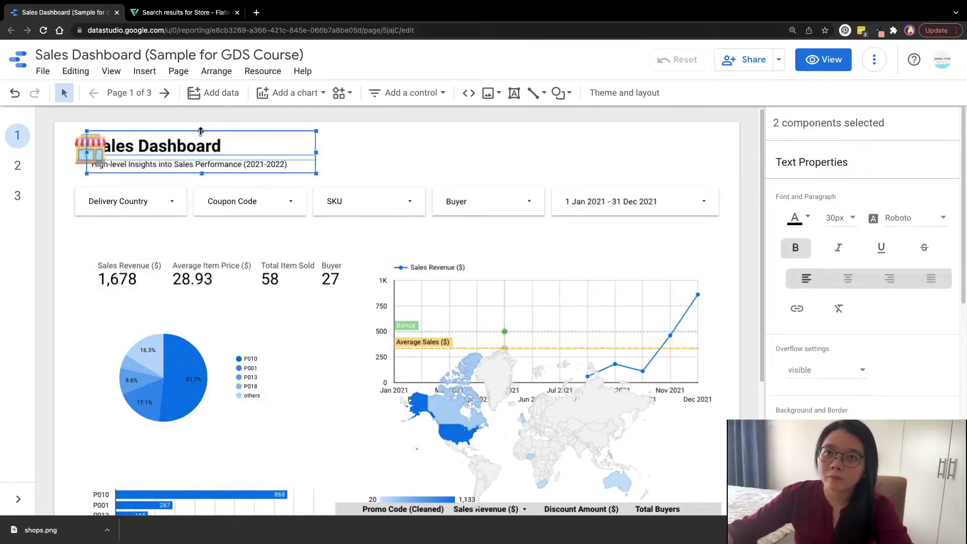
{"action": "left_click", "coordinate": [282, 133]}
{"action": "left_click_drag", "start_coordinate": [358, 161], "coordinate": [237, 171]}
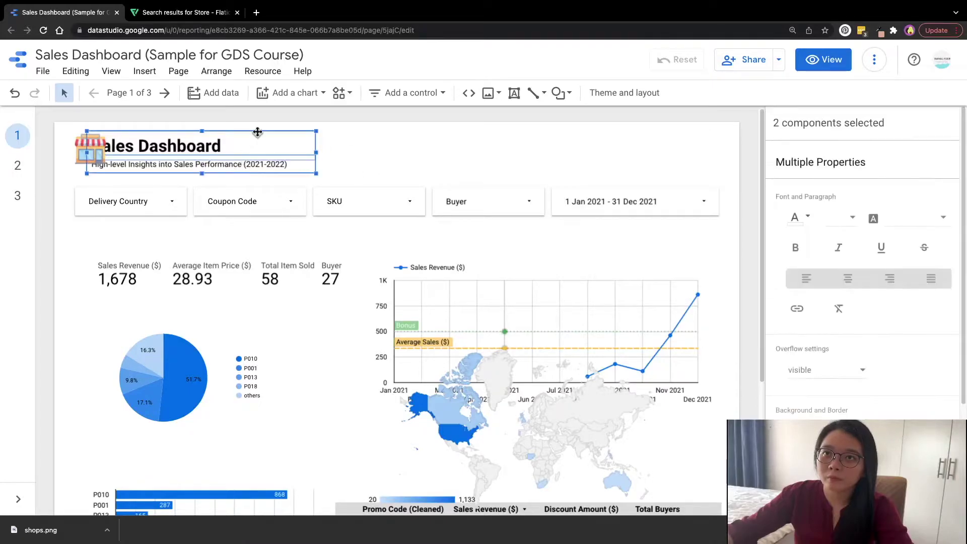
{"action": "left_click_drag", "start_coordinate": [258, 132], "coordinate": [282, 132]}
{"action": "left_click", "coordinate": [422, 147]}
{"action": "left_click", "coordinate": [89, 146]}
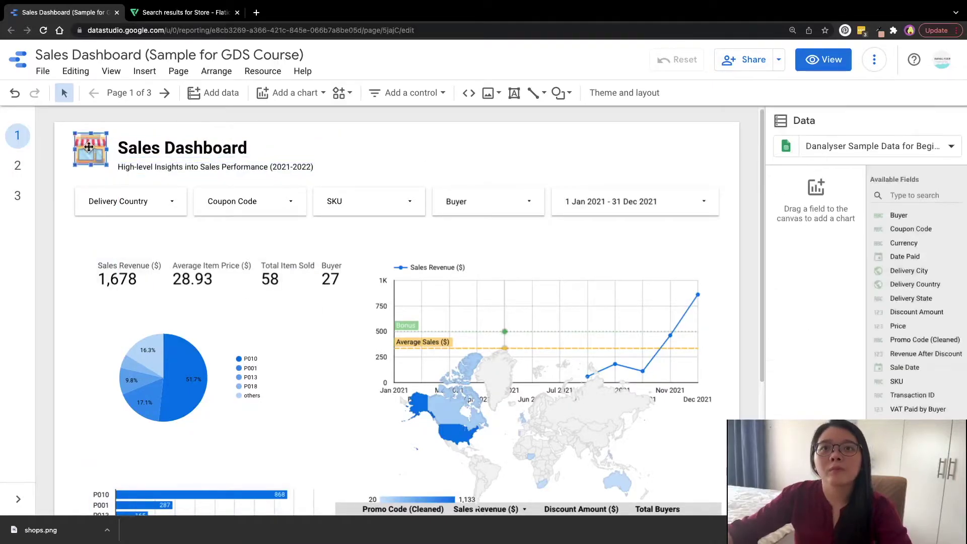
Paste the icon attribution code into the page as text and trim it to "Online shop icons created by Freepik - Flaticon".
{"action": "type", "text": "<a href=\"https://www.flaticon.com/free-icons/online-shop\" title=\"online shop icons\">Online shop icons created by Freepik - Flaticon</a>"}
{"action": "left_click_drag", "start_coordinate": [471, 246], "coordinate": [389, 239]}
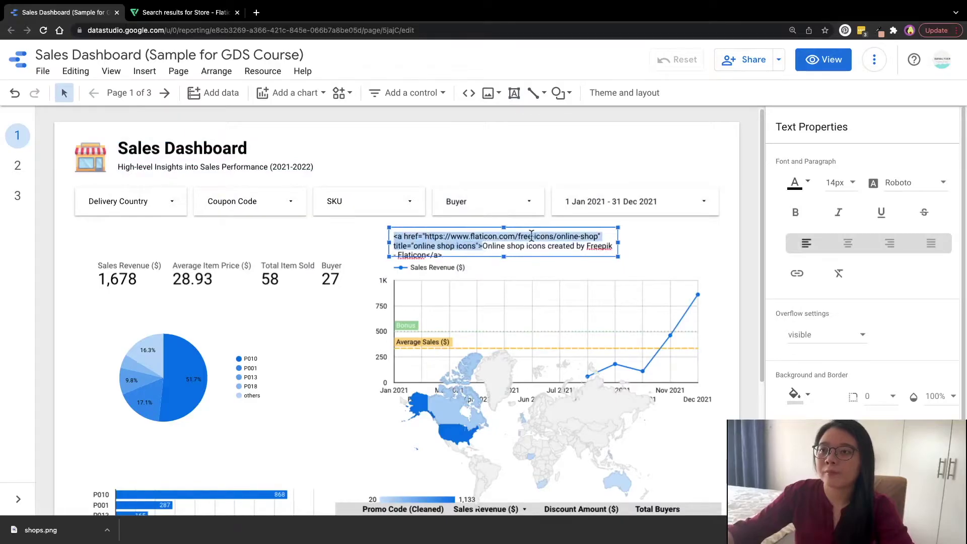
{"action": "left_click", "coordinate": [490, 247]}
{"action": "left_click_drag", "start_coordinate": [595, 233], "coordinate": [425, 237]}
{"action": "key", "text": "ctrl+c"}
{"action": "key", "text": "BackSpace"}
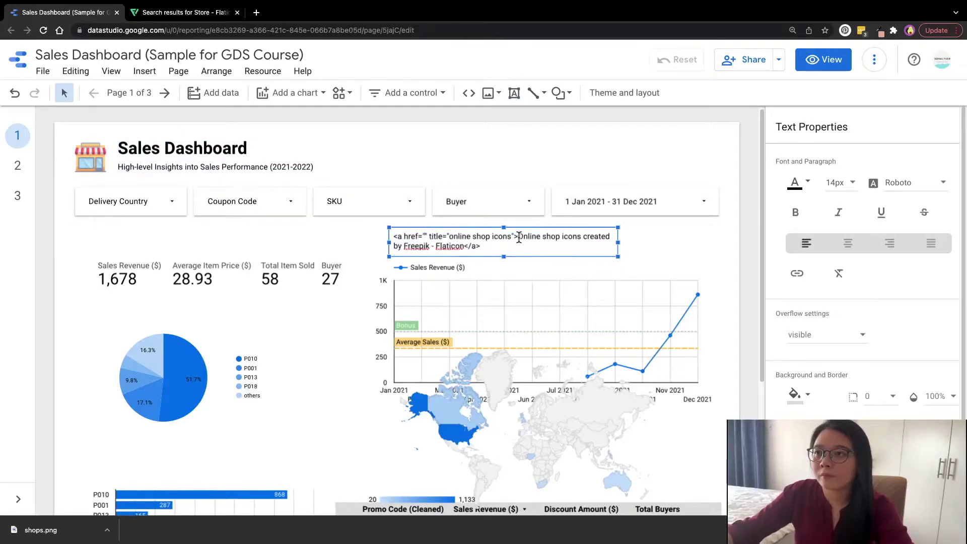
{"action": "key", "text": "BackSpace"}
{"action": "key", "text": "BackSpace"}
{"action": "key", "text": "BackSpace"}
{"action": "key", "text": "BackSpace"}
{"action": "key", "text": "BackSpace"}
{"action": "key", "text": "ctrl+a"}
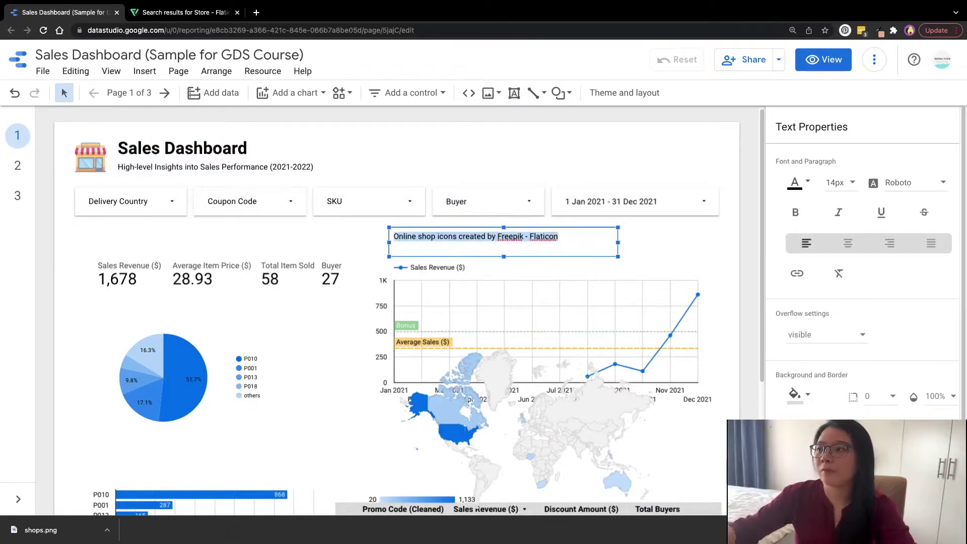
Link the whole attribution text to the Flaticon icon page URL.
{"action": "left_click", "coordinate": [797, 273]}
{"action": "key", "text": "ctrl+v"}
{"action": "left_click", "coordinate": [616, 335]}
Prefix the attribution text with "Credit:" and move it to the bottom of the page below the bar chart.
{"action": "left_click", "coordinate": [394, 237]}
{"action": "type", "text": "Credit:"}
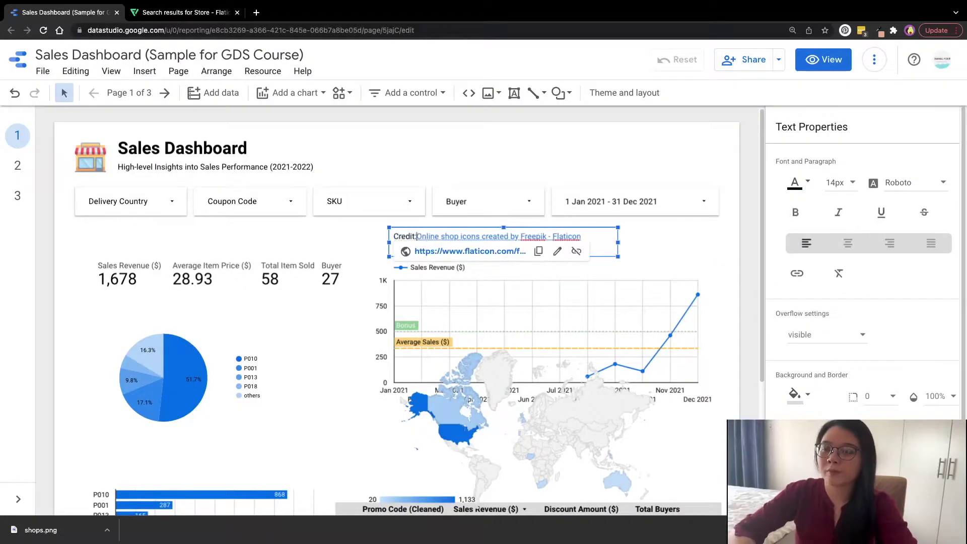
{"action": "left_click_drag", "start_coordinate": [527, 227], "coordinate": [179, 447]}
{"action": "left_click", "coordinate": [208, 441]}
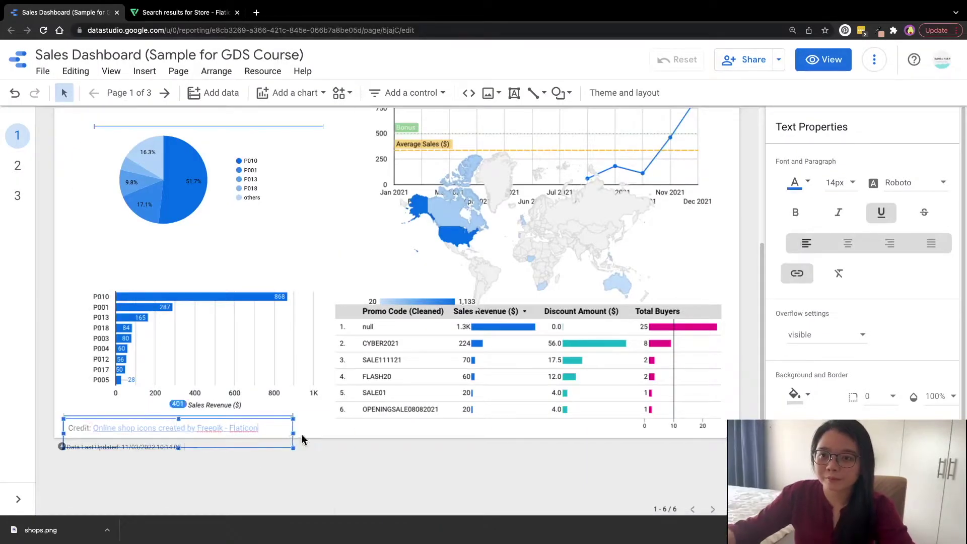
Draw a rectangle over the filter row and stretch it into a band spanning the full page width.
{"action": "scroll", "coordinate": [252, 237], "scroll_direction": "up", "scroll_amount": 4}
{"action": "left_click", "coordinate": [561, 93]}
{"action": "left_click", "coordinate": [577, 116]}
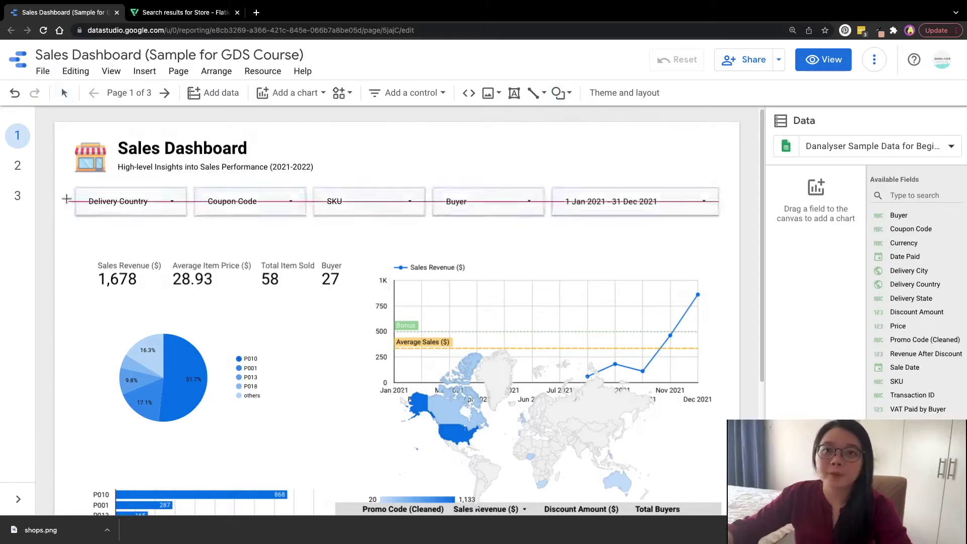
{"action": "left_click_drag", "start_coordinate": [65, 201], "coordinate": [186, 244]}
{"action": "left_click_drag", "start_coordinate": [126, 221], "coordinate": [115, 201]}
{"action": "left_click_drag", "start_coordinate": [177, 203], "coordinate": [746, 203]}
{"action": "left_click_drag", "start_coordinate": [398, 185], "coordinate": [400, 181]}
Send the rectangle behind the filter controls and trim its end to the page edge.
{"action": "right_click", "coordinate": [695, 190]}
{"action": "mouse_move", "coordinate": [715, 394]}
{"action": "left_click", "coordinate": [827, 470]}
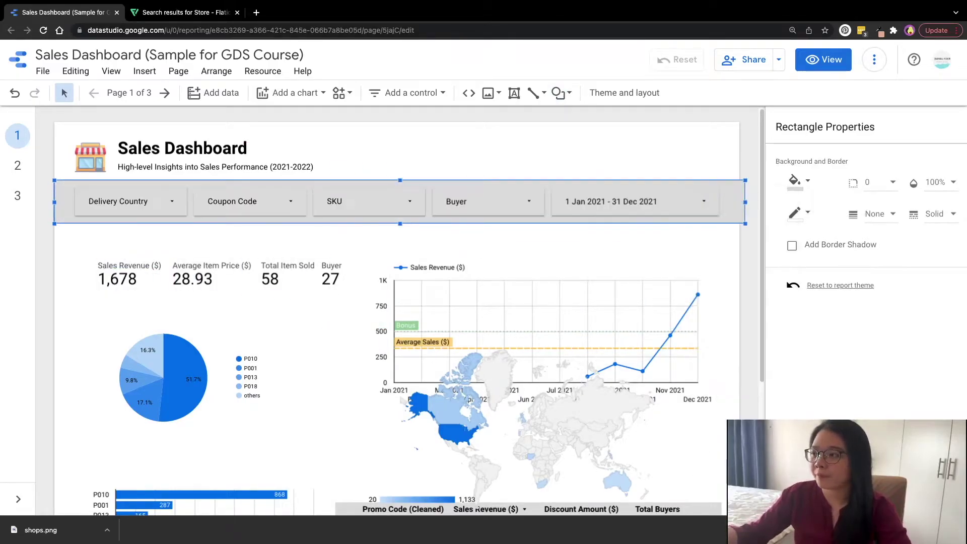
{"action": "left_click", "coordinate": [956, 530]}
{"action": "left_click", "coordinate": [575, 155]}
{"action": "left_click", "coordinate": [544, 219]}
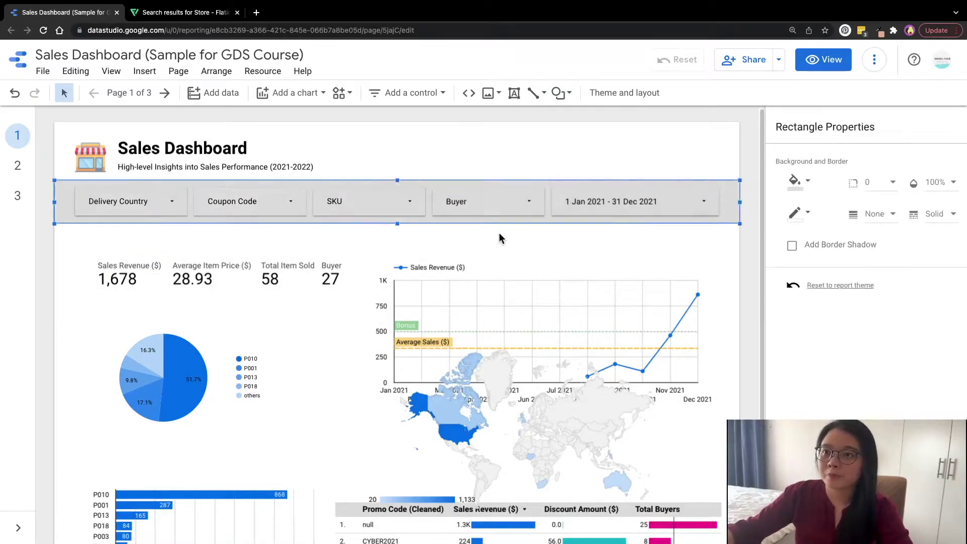
Move the four scorecards up under the filter band and space them out in a row.
{"action": "left_click", "coordinate": [499, 236]}
{"action": "scroll", "coordinate": [318, 235], "scroll_direction": "down", "scroll_amount": 1}
{"action": "scroll", "coordinate": [322, 234], "scroll_direction": "up", "scroll_amount": 1}
{"action": "scroll", "coordinate": [438, 241], "scroll_direction": "down", "scroll_amount": 1}
{"action": "scroll", "coordinate": [447, 272], "scroll_direction": "up", "scroll_amount": 1}
{"action": "left_click_drag", "start_coordinate": [123, 279], "coordinate": [119, 265]}
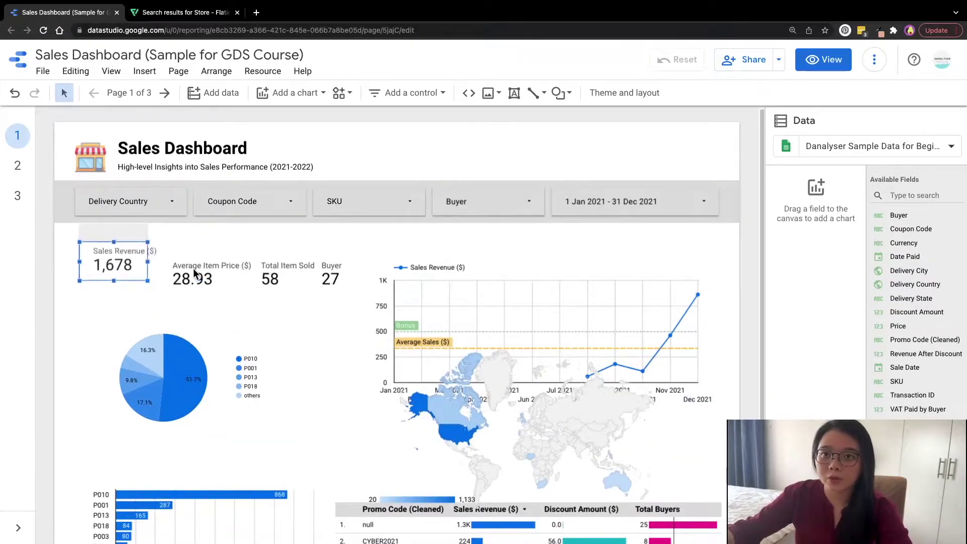
{"action": "left_click_drag", "start_coordinate": [197, 275], "coordinate": [207, 258]}
{"action": "left_click_drag", "start_coordinate": [282, 279], "coordinate": [313, 264]}
{"action": "left_click_drag", "start_coordinate": [330, 288], "coordinate": [390, 271]}
Rearrange the charts with the time series under the scorecards, the pie chart below it, and an enlarged geo chart beside the time series.
{"action": "left_click_drag", "start_coordinate": [439, 302], "coordinate": [379, 320]}
{"action": "left_click_drag", "start_coordinate": [247, 405], "coordinate": [259, 522]}
{"action": "left_click_drag", "start_coordinate": [370, 373], "coordinate": [139, 397]}
{"action": "left_click_drag", "start_coordinate": [542, 400], "coordinate": [583, 305]}
{"action": "left_click_drag", "start_coordinate": [406, 335], "coordinate": [440, 335]}
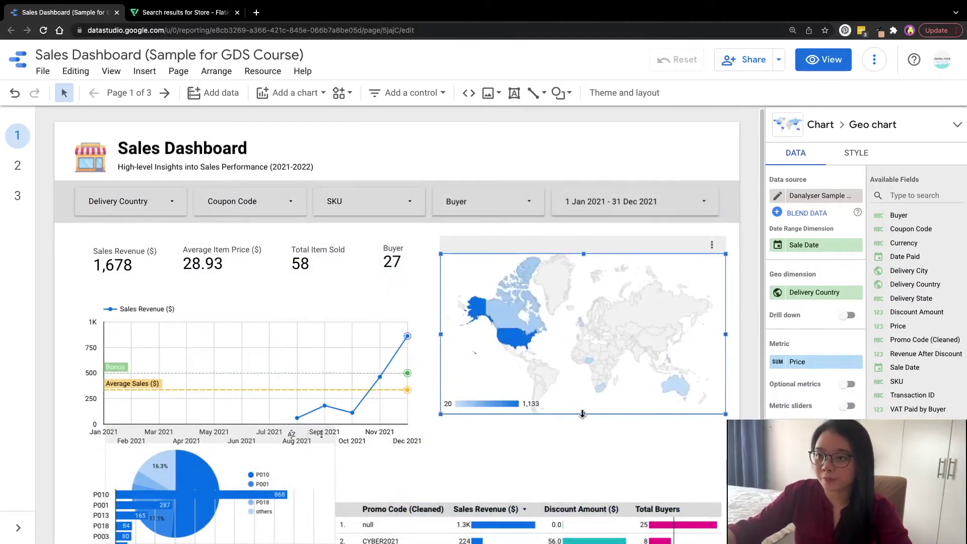
{"action": "left_click_drag", "start_coordinate": [583, 414], "coordinate": [584, 444]}
Set the current page's canvas height to 1200 px.
{"action": "scroll", "coordinate": [400, 343], "scroll_direction": "down", "scroll_amount": 3}
{"action": "scroll", "coordinate": [456, 393], "scroll_direction": "up", "scroll_amount": 2}
{"action": "left_click", "coordinate": [456, 393]}
{"action": "left_click", "coordinate": [914, 166]}
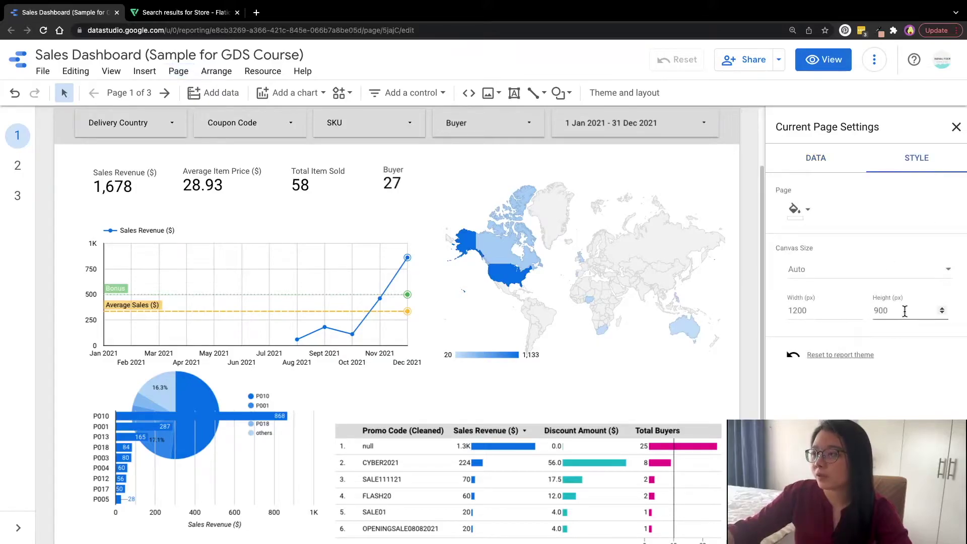
{"action": "key", "text": "super+a"}
{"action": "type", "text": "1200"}
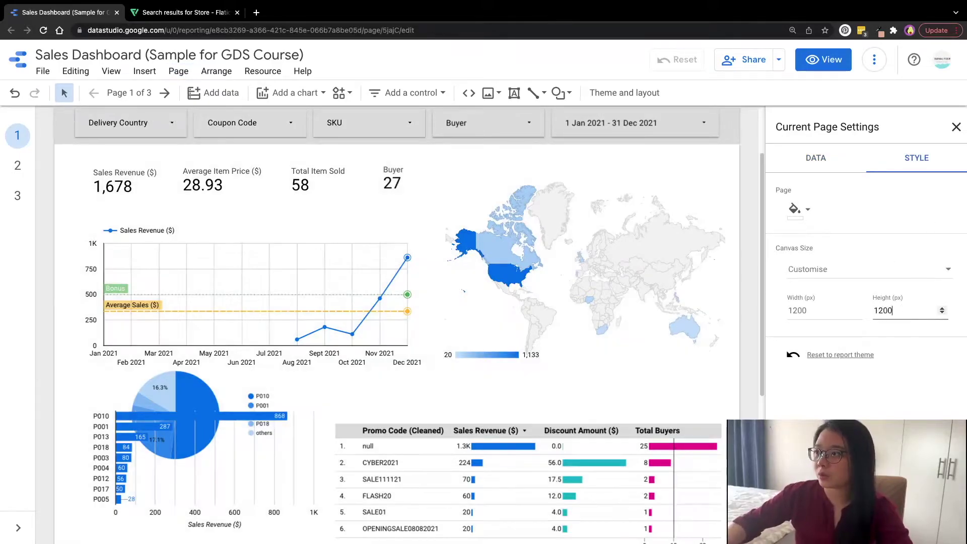
{"action": "key", "text": "Return"}
{"action": "scroll", "coordinate": [715, 332], "scroll_direction": "down", "scroll_amount": 5}
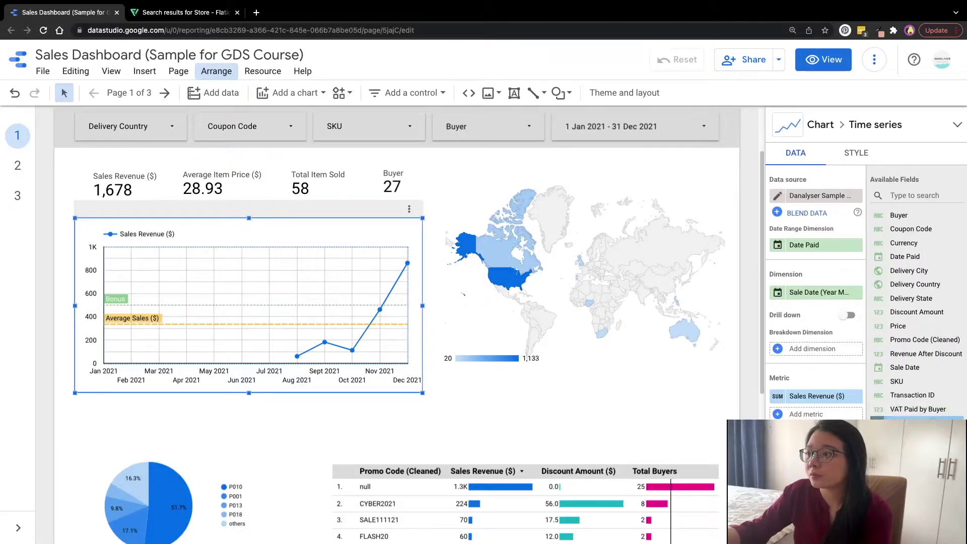
Add Average Item Price as a second metric of the time series chart and open the chart's style settings.
{"action": "left_click_drag", "start_coordinate": [907, 420], "coordinate": [827, 398]}
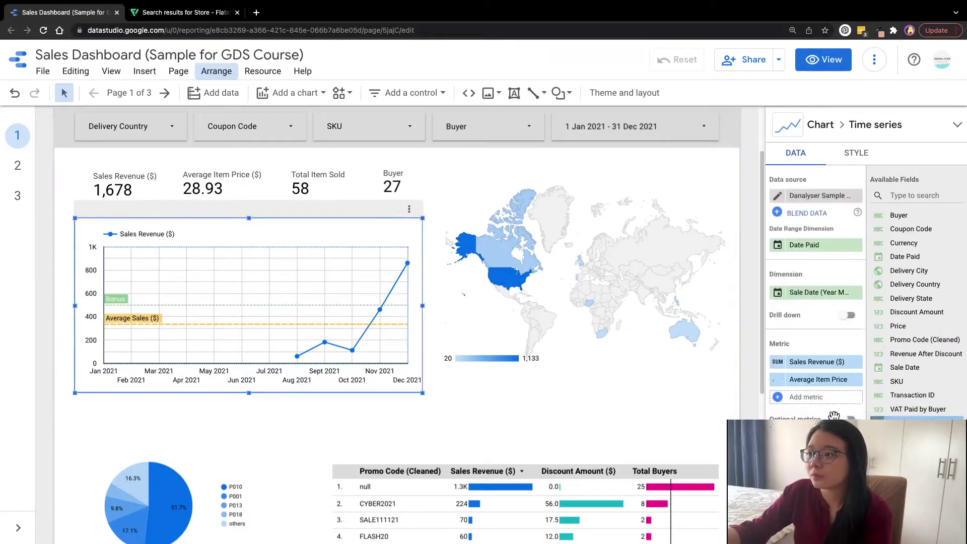
{"action": "left_click", "coordinate": [856, 153]}
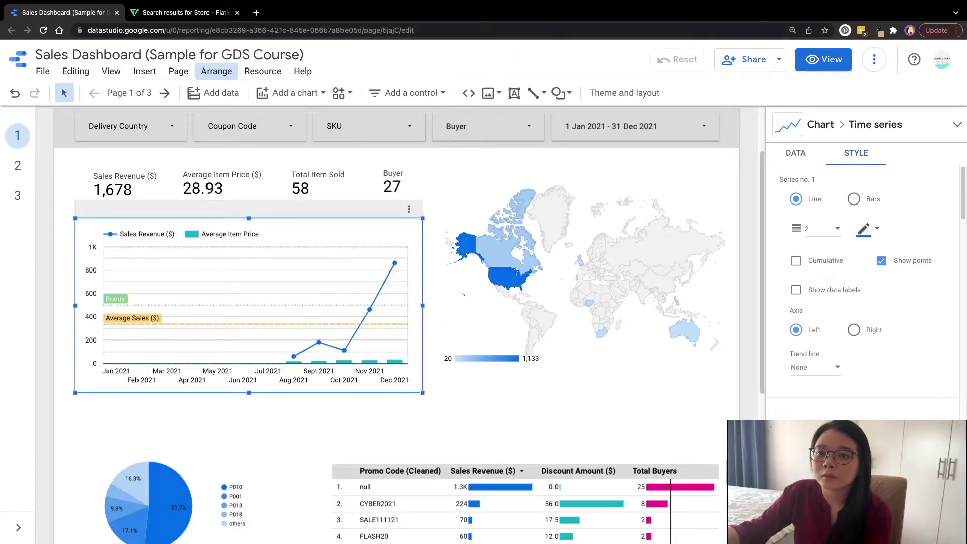
Set the default range of the date control to 1 Aug 2021 - 31 Dec 2021.
{"action": "left_click", "coordinate": [677, 113]}
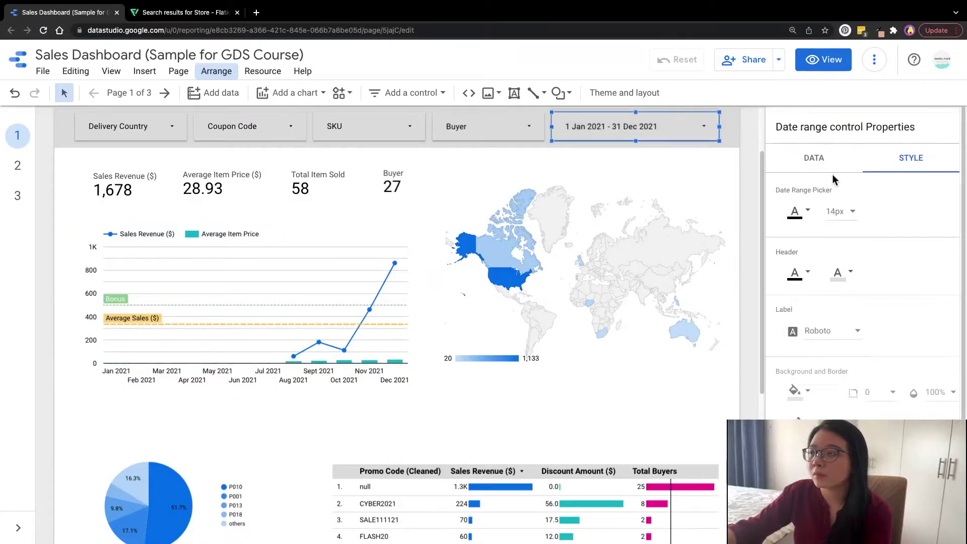
{"action": "left_click", "coordinate": [848, 209]}
{"action": "left_click", "coordinate": [890, 215]}
Remove the Bonus reference line from the time series chart and assign the Average Item Price bars to the right axis.
{"action": "scroll", "coordinate": [890, 262], "scroll_direction": "up", "scroll_amount": 5}
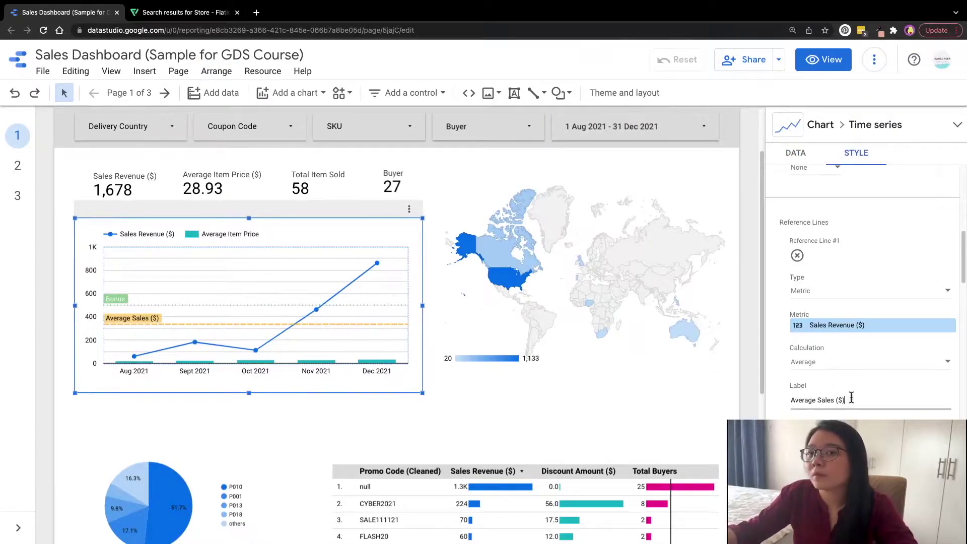
{"action": "scroll", "coordinate": [868, 382], "scroll_direction": "down", "scroll_amount": 2}
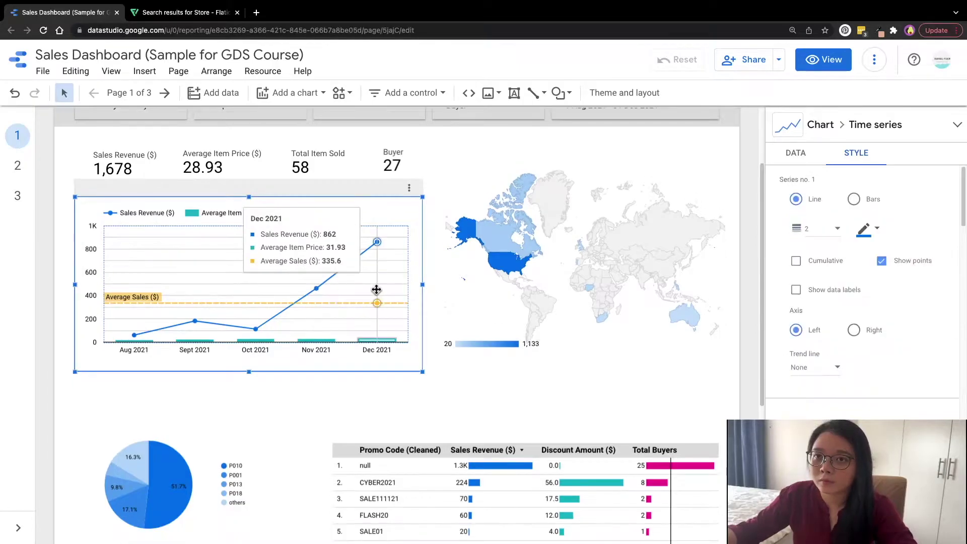
{"action": "scroll", "coordinate": [902, 285], "scroll_direction": "down", "scroll_amount": 5}
{"action": "left_click", "coordinate": [864, 366]}
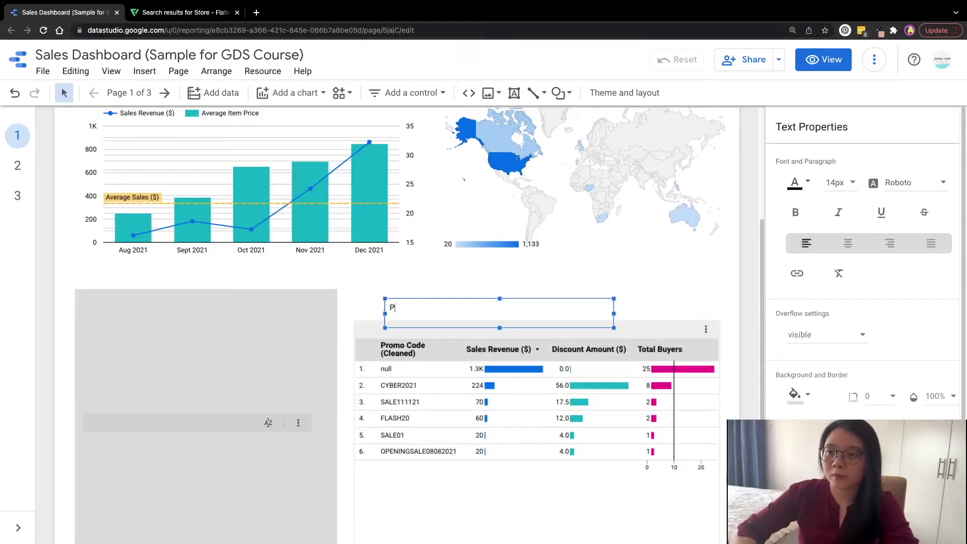
Enter the spaced-out heading "CAMPAIGN INSIGHTS" in the text box above the promo code table, centre it and extend it to the table's left edge.
{"action": "key", "text": "BackSpace"}
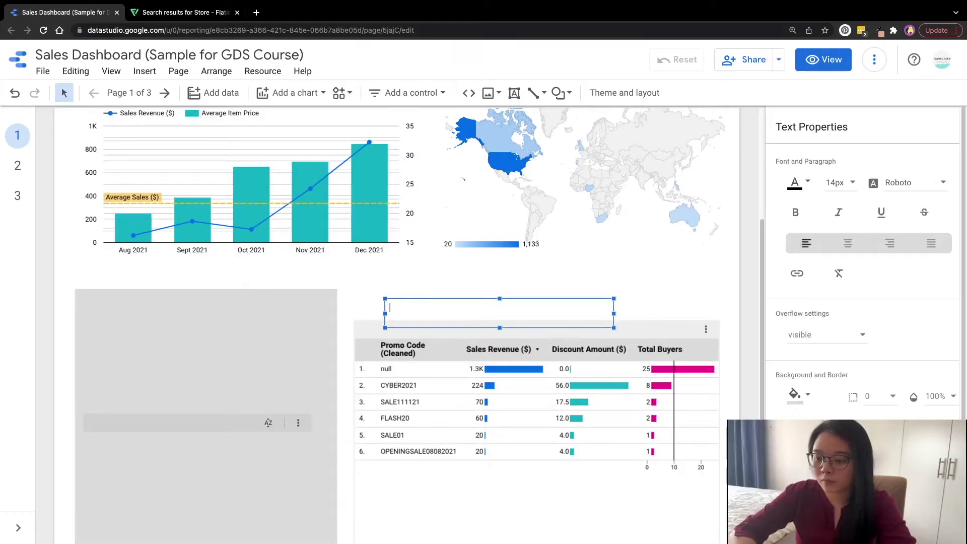
{"action": "key", "text": "ctrl+Right"}
{"action": "key", "text": "ctrl+Left"}
{"action": "type", "text": "C"}
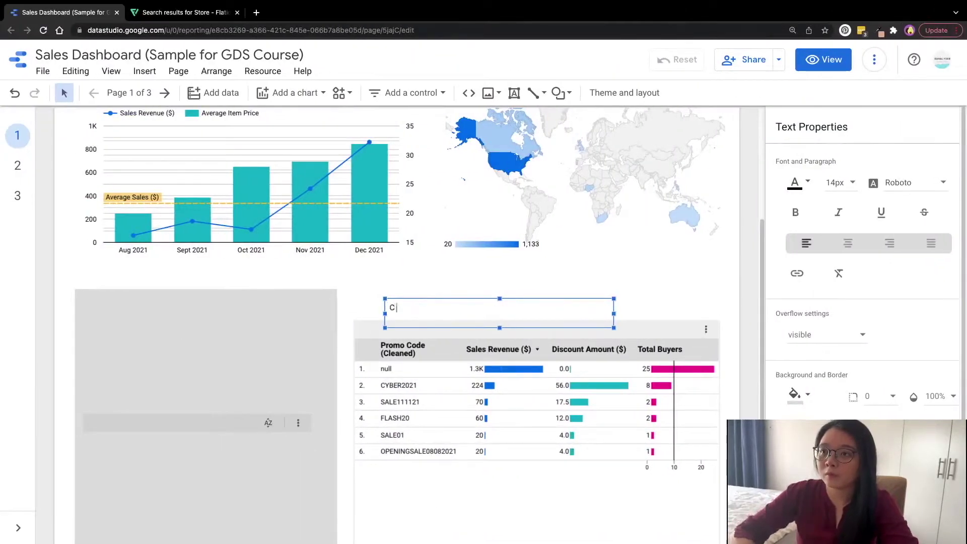
{"action": "type", "text": "AMPAI"}
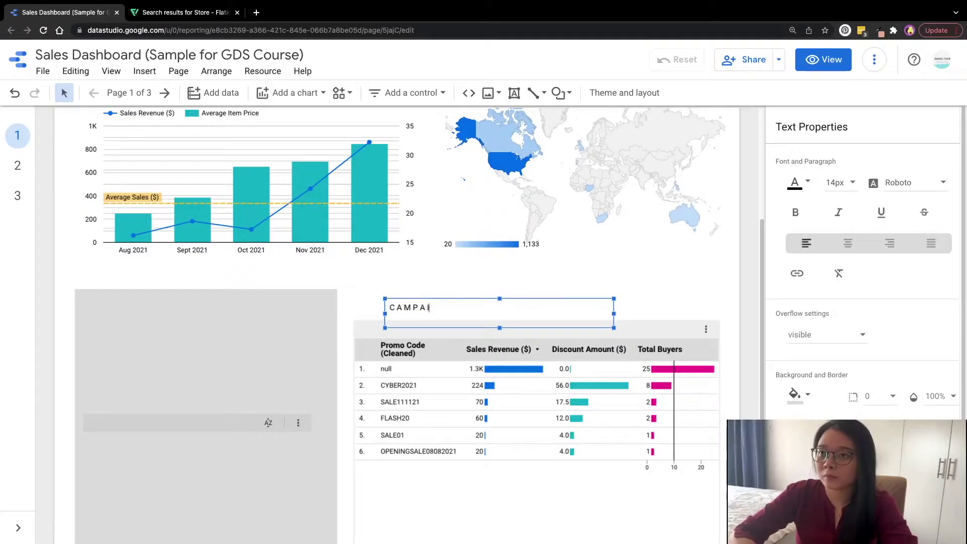
{"action": "type", "text": "GN INSIGHTS"}
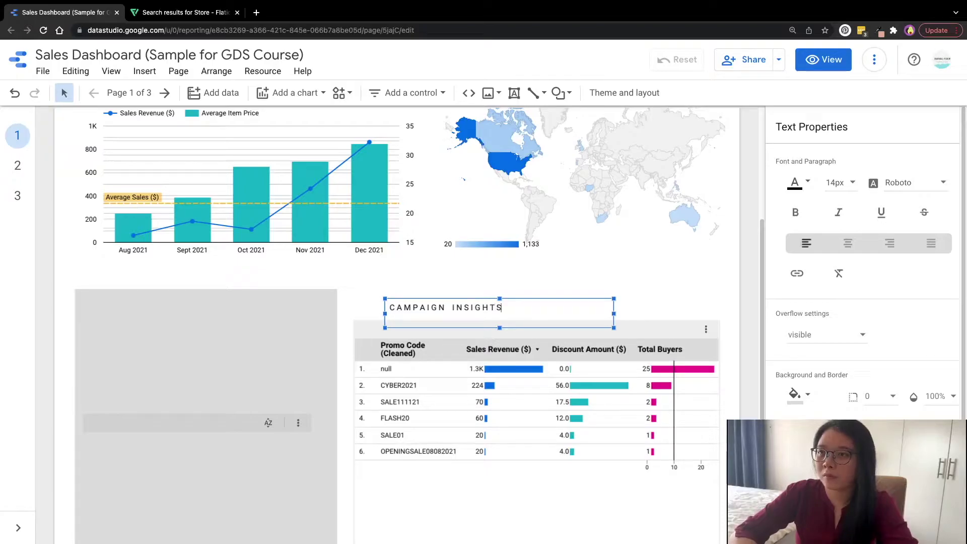
{"action": "left_click", "coordinate": [847, 243]}
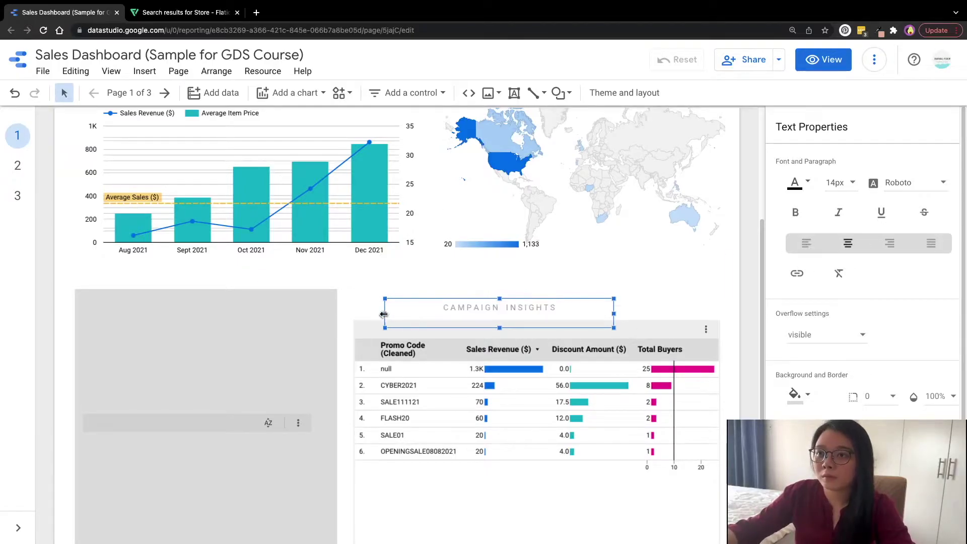
{"action": "left_click_drag", "start_coordinate": [385, 313], "coordinate": [356, 317]}
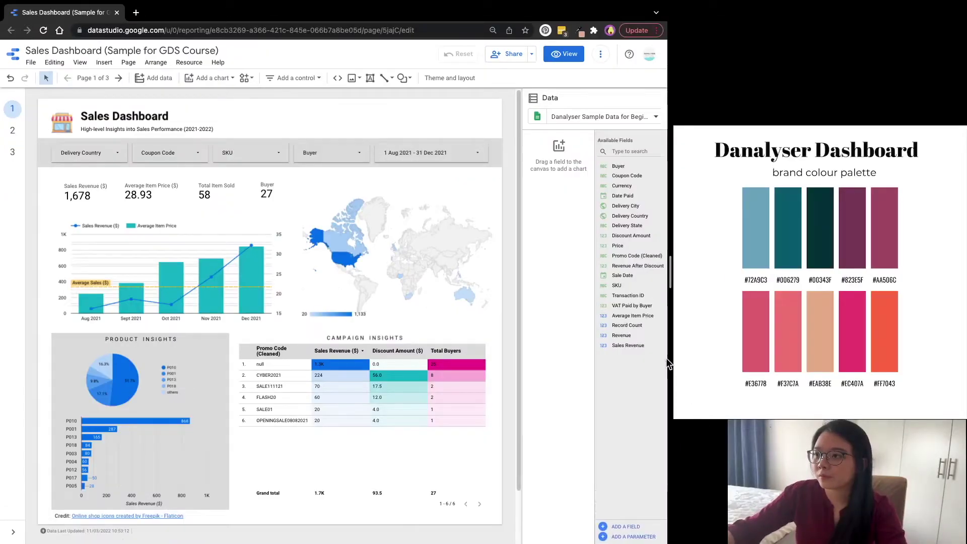
Widen the report window and examine the preset themes and the source options for extracting a theme from an image.
{"action": "left_click_drag", "start_coordinate": [670, 359], "coordinate": [685, 359]}
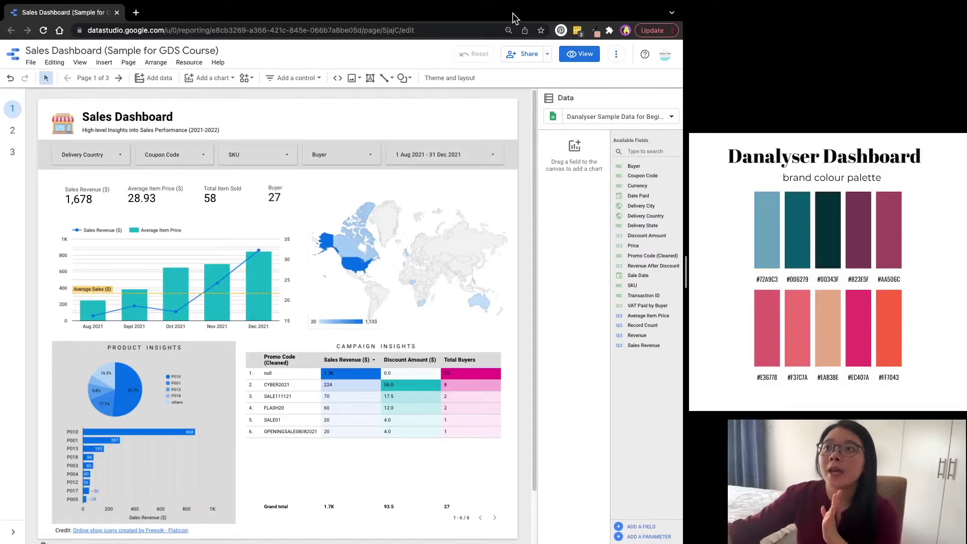
{"action": "left_click", "coordinate": [461, 79]}
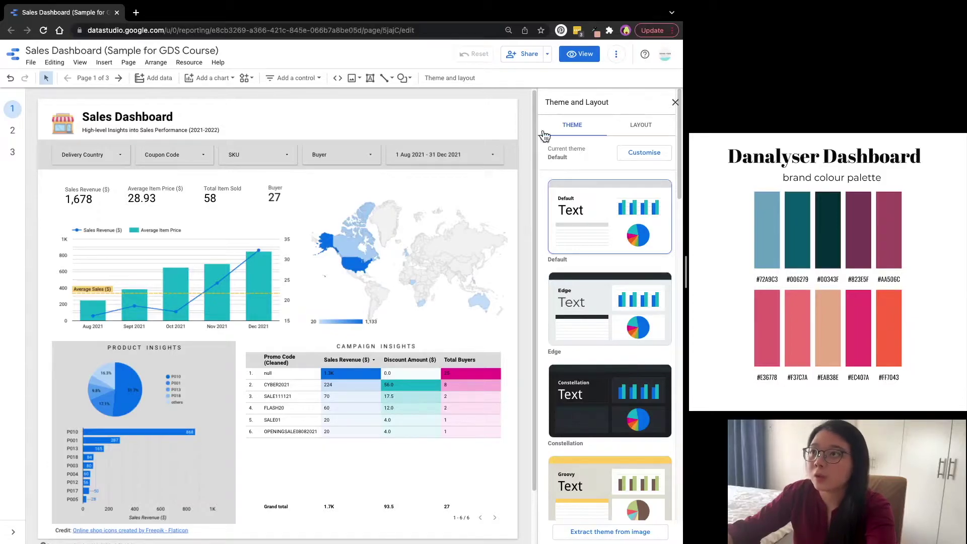
{"action": "left_click", "coordinate": [470, 82]}
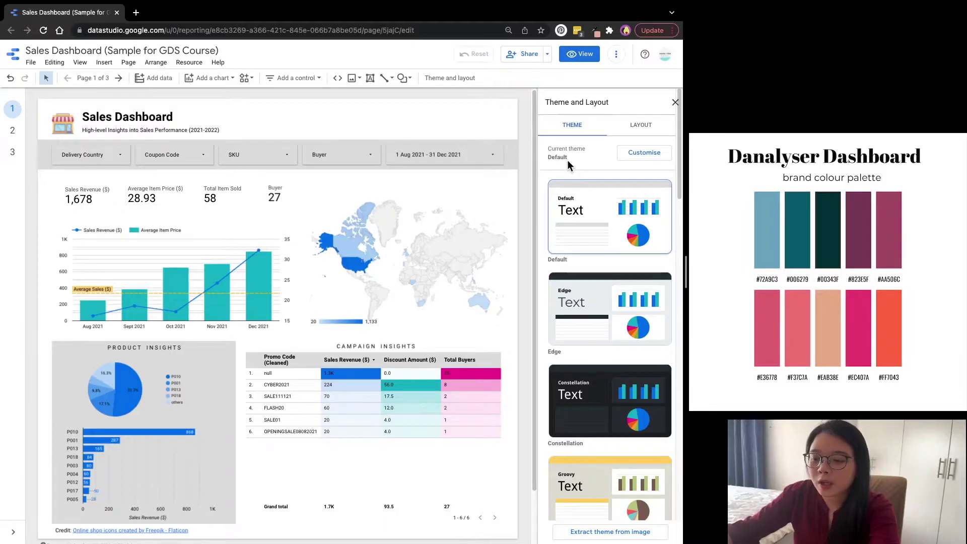
{"action": "scroll", "coordinate": [589, 295], "scroll_direction": "down", "scroll_amount": 3}
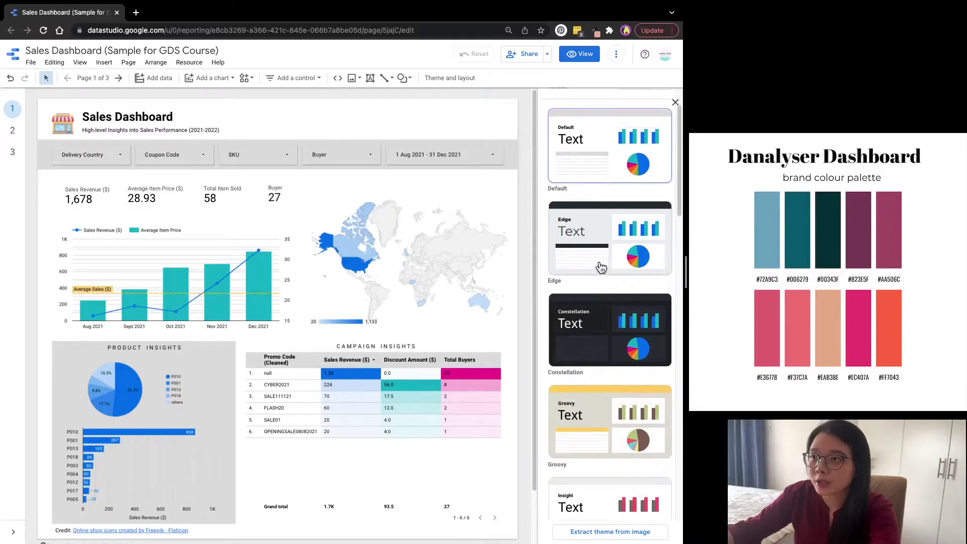
{"action": "scroll", "coordinate": [587, 296], "scroll_direction": "down", "scroll_amount": 3}
{"action": "scroll", "coordinate": [605, 297], "scroll_direction": "down", "scroll_amount": 8}
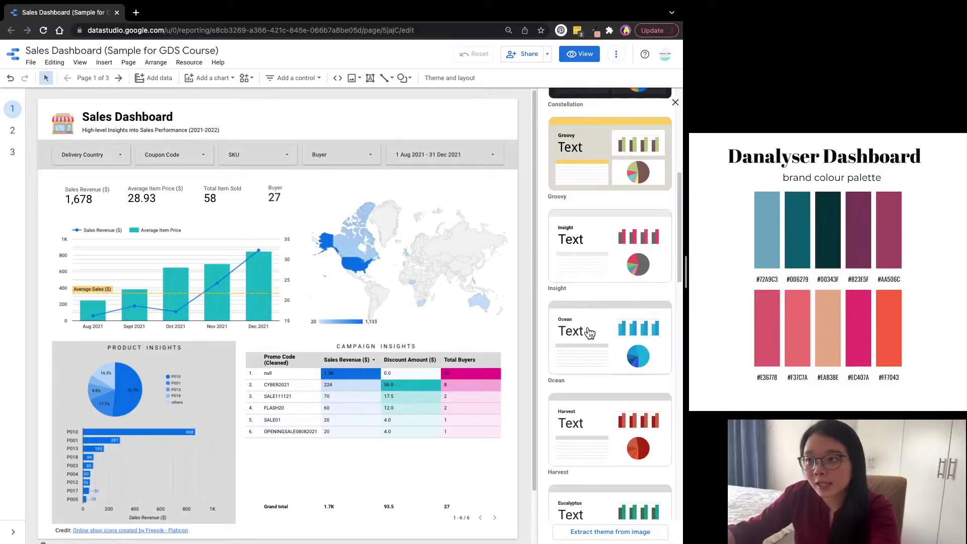
{"action": "scroll", "coordinate": [599, 347], "scroll_direction": "down", "scroll_amount": 12}
{"action": "scroll", "coordinate": [585, 348], "scroll_direction": "down", "scroll_amount": 10}
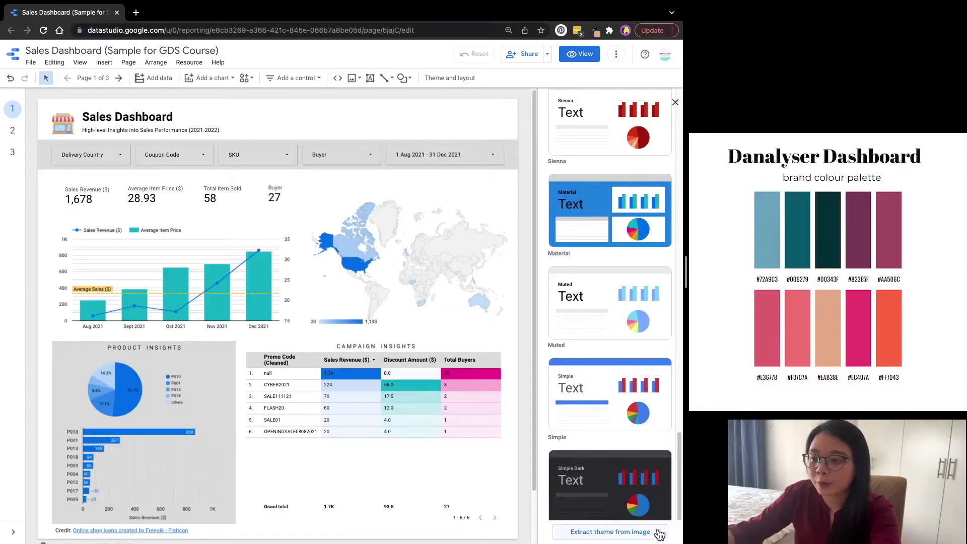
{"action": "left_click", "coordinate": [610, 533]}
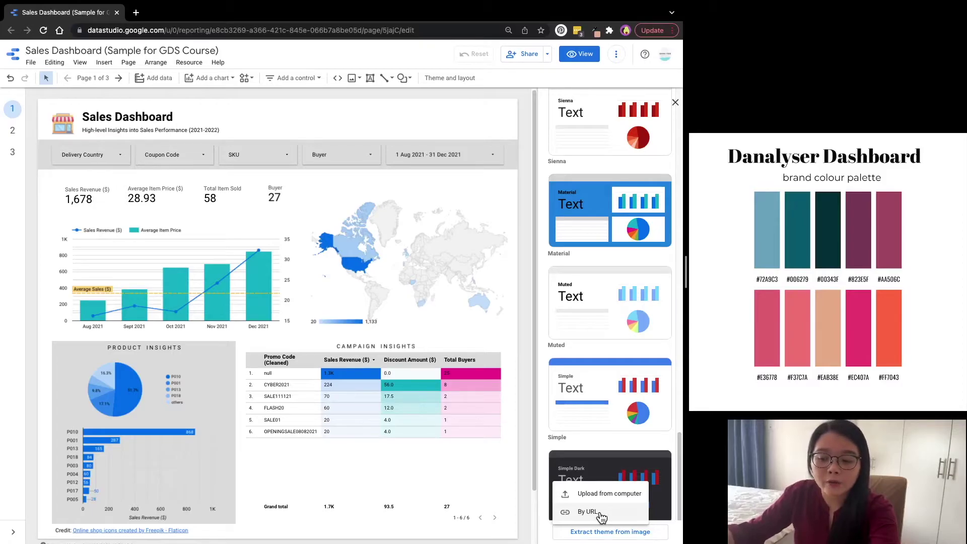
{"action": "left_click", "coordinate": [679, 409]}
{"action": "left_click", "coordinate": [679, 409]}
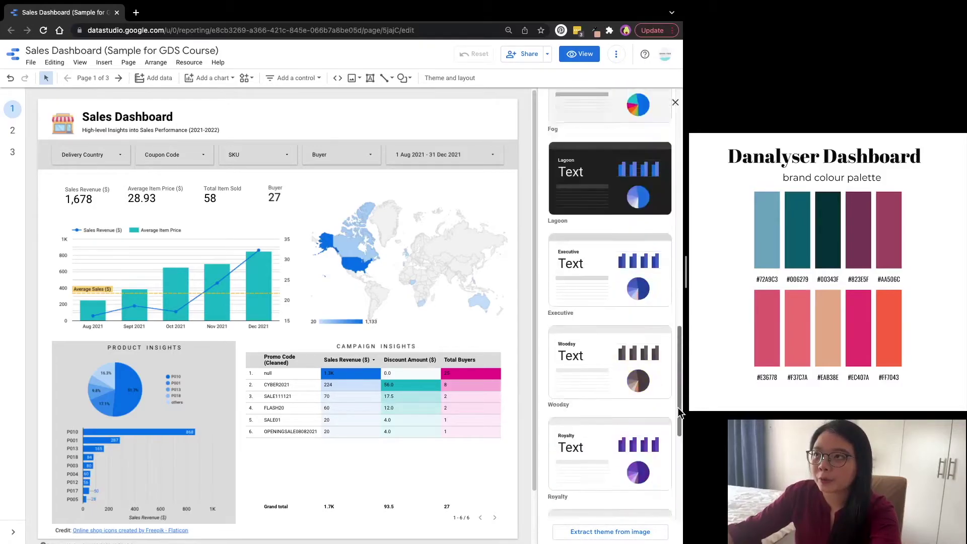
{"action": "left_click_drag", "start_coordinate": [679, 413], "coordinate": [677, 222]}
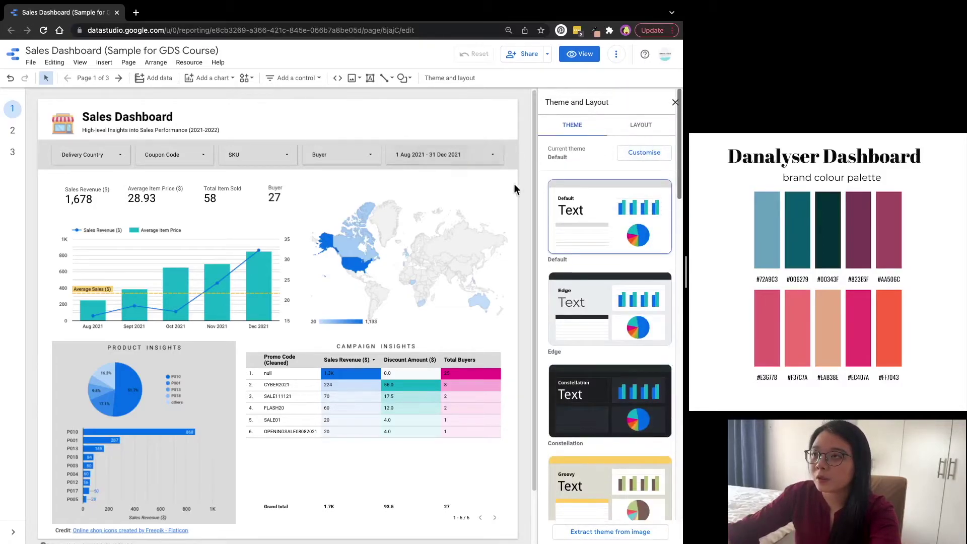
Try an orange component background in the customised theme and undo it.
{"action": "left_click", "coordinate": [647, 155]}
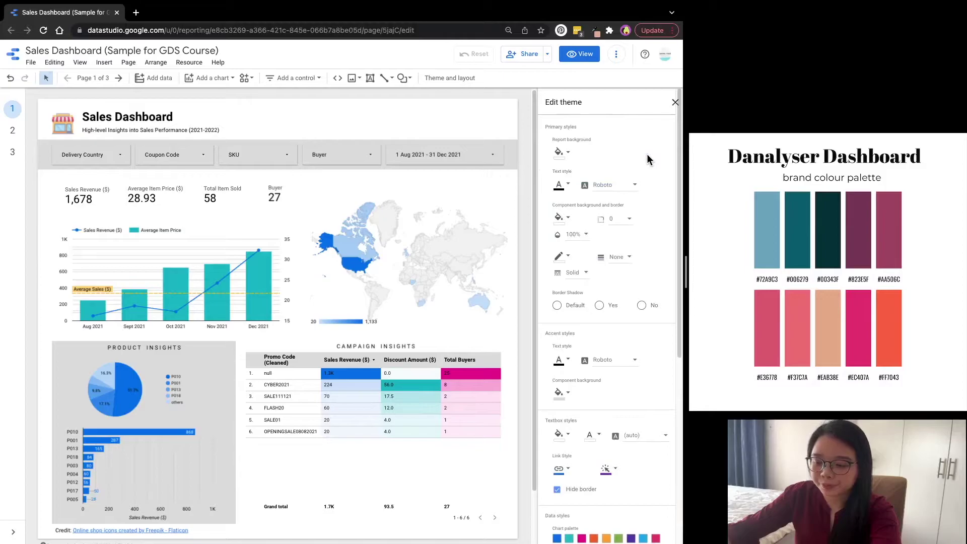
{"action": "key", "text": "ctrl+plus"}
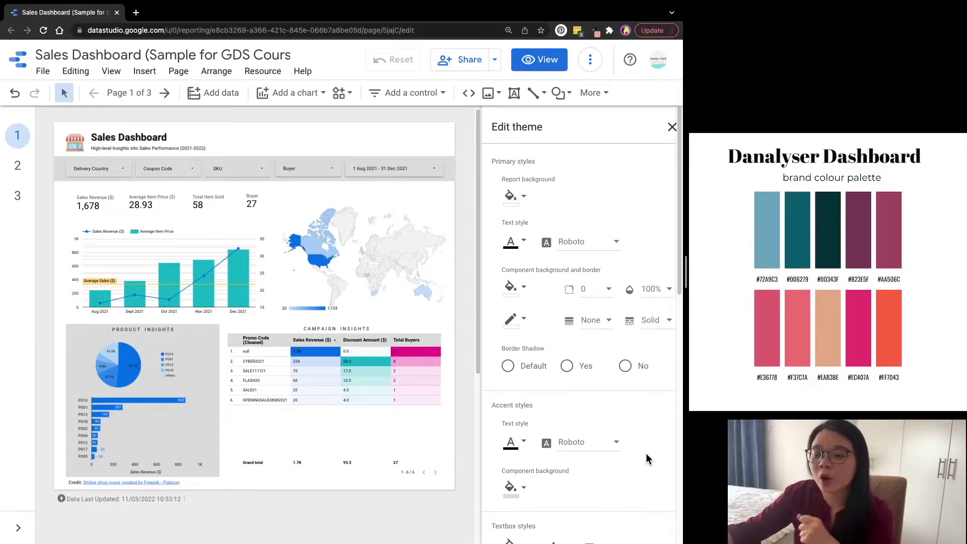
{"action": "left_click", "coordinate": [516, 287]}
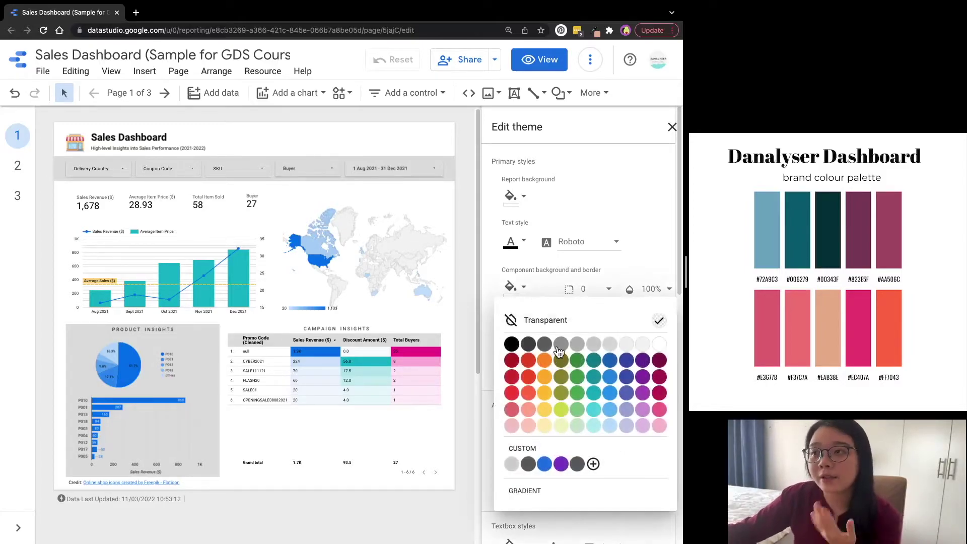
{"action": "left_click", "coordinate": [543, 362]}
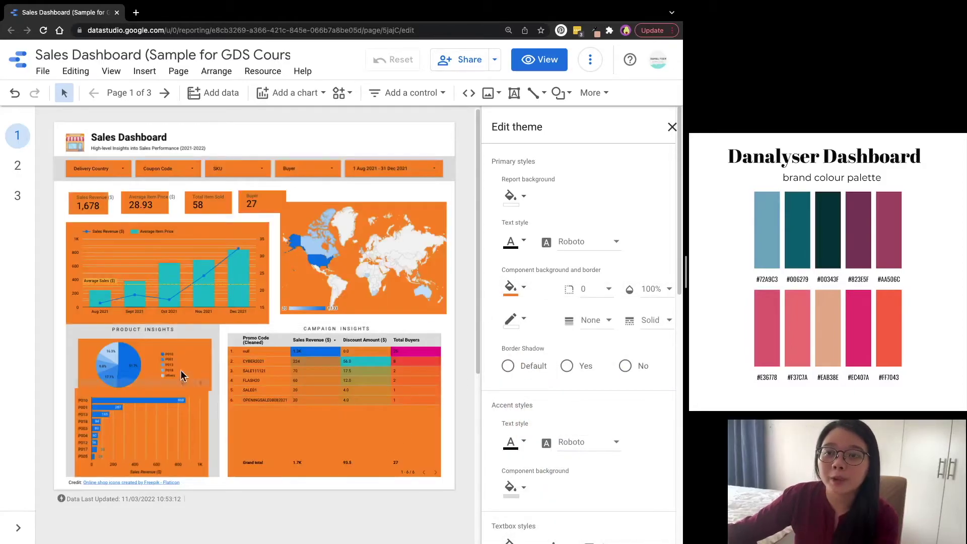
{"action": "left_click", "coordinate": [517, 288]}
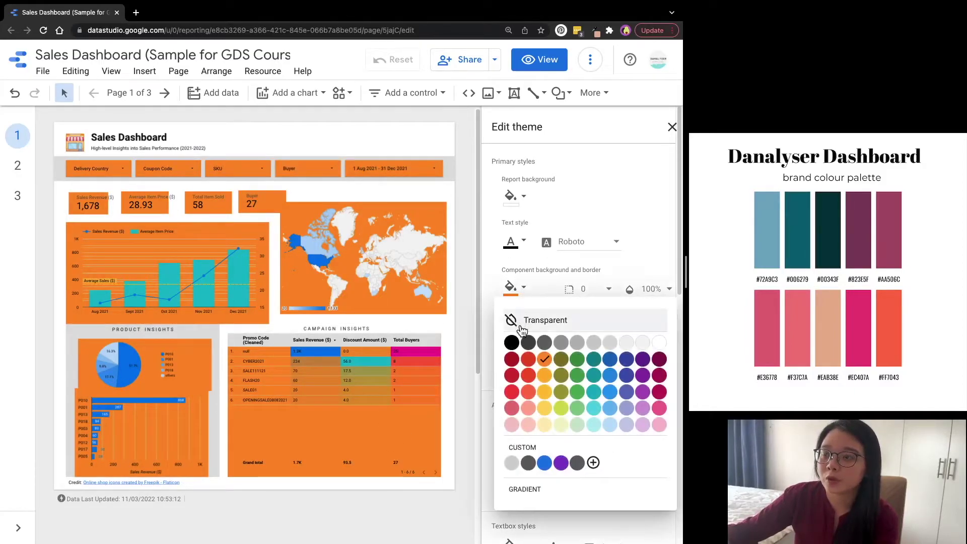
{"action": "left_click", "coordinate": [445, 301]}
{"action": "left_click", "coordinate": [417, 287]}
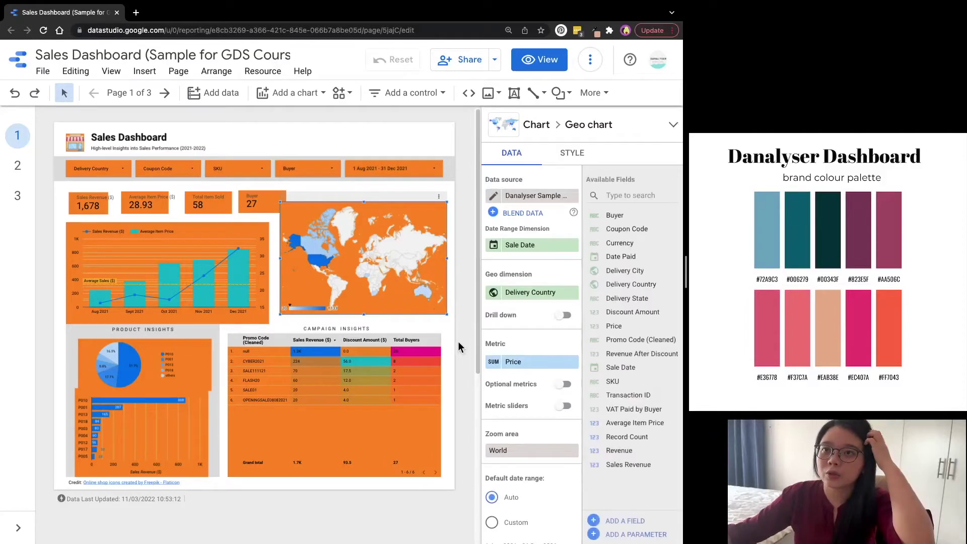
{"action": "key", "text": "ctrl+z"}
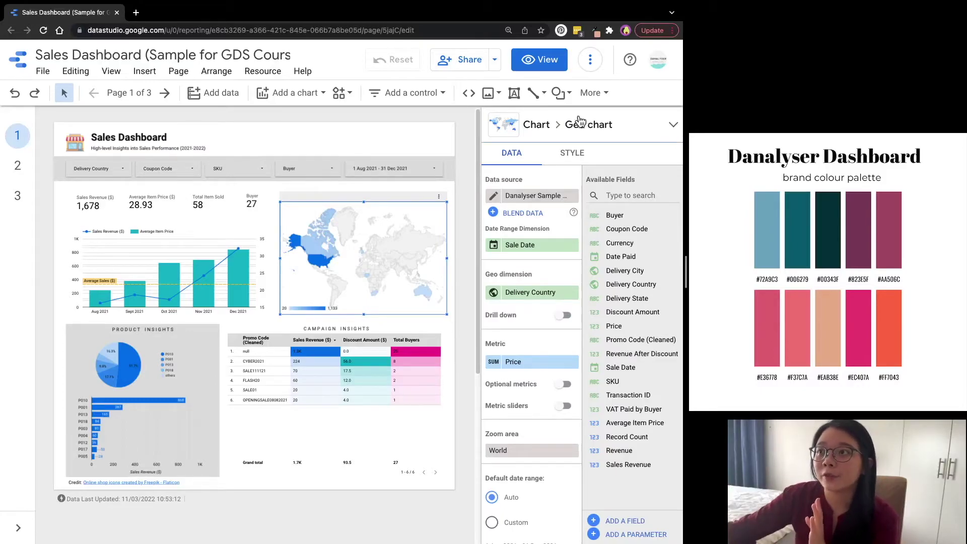
Reopen the theme customisation and examine its primary, accent, text box and data style settings.
{"action": "left_click", "coordinate": [593, 93]}
{"action": "left_click", "coordinate": [616, 120]}
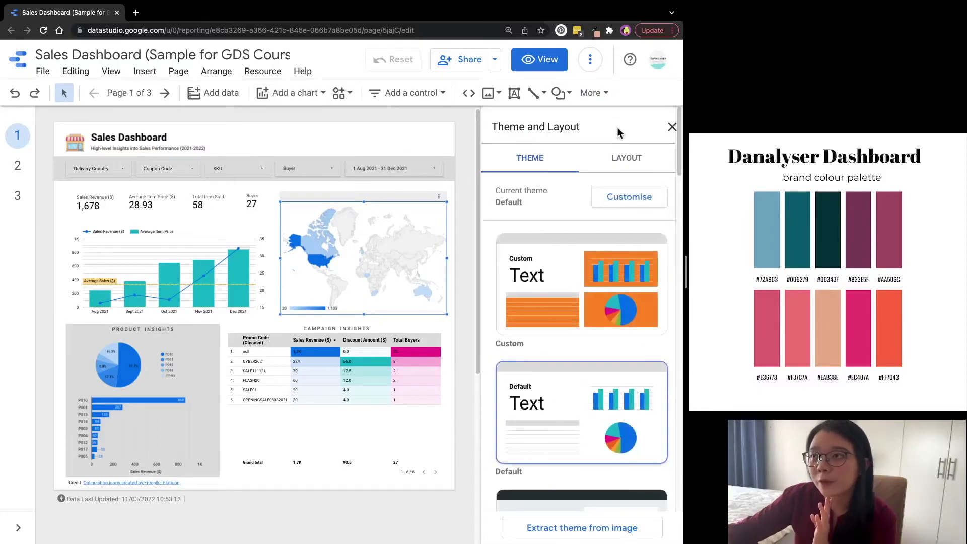
{"action": "left_click", "coordinate": [628, 196]}
{"action": "scroll", "coordinate": [522, 220], "scroll_direction": "down", "scroll_amount": 2}
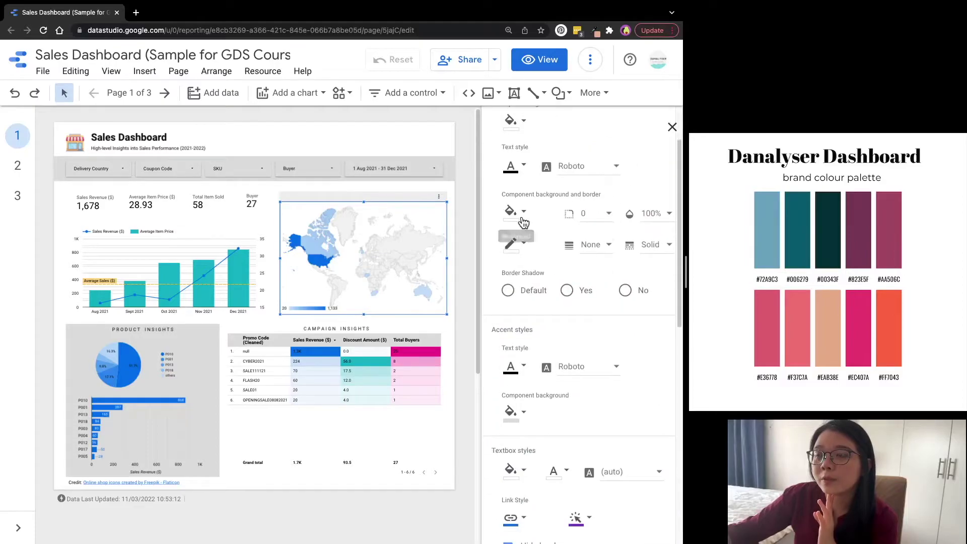
{"action": "scroll", "coordinate": [524, 232], "scroll_direction": "up", "scroll_amount": 2}
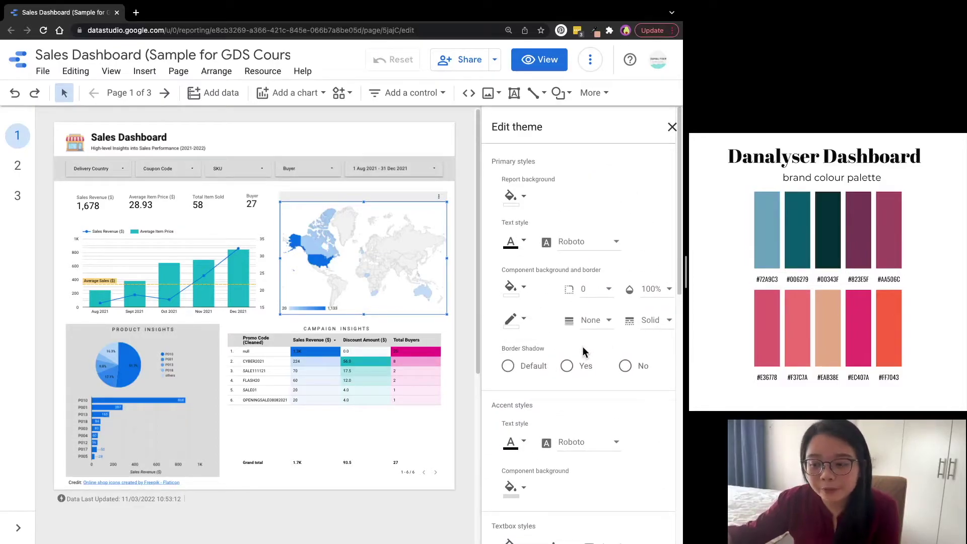
{"action": "scroll", "coordinate": [583, 351], "scroll_direction": "down", "scroll_amount": 6}
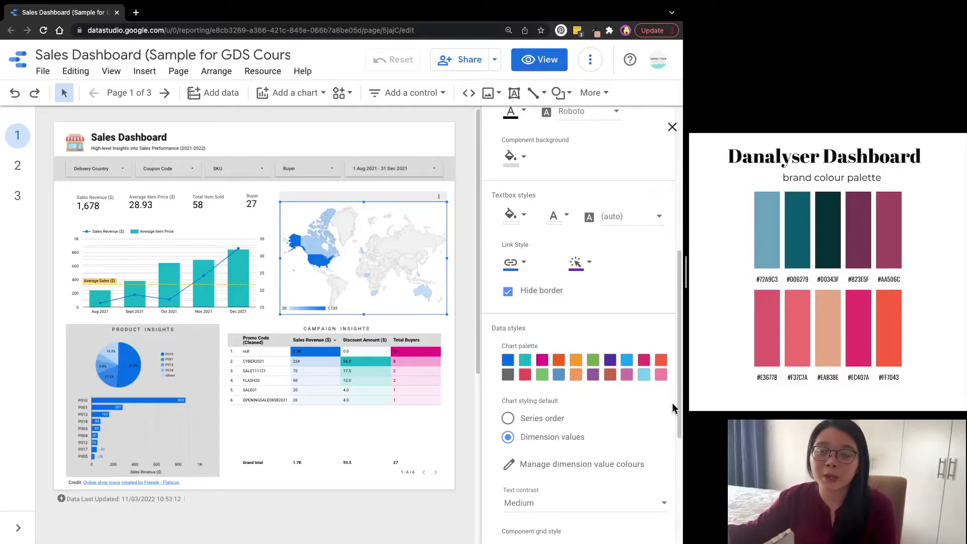
{"action": "scroll", "coordinate": [547, 285], "scroll_direction": "down", "scroll_amount": 2}
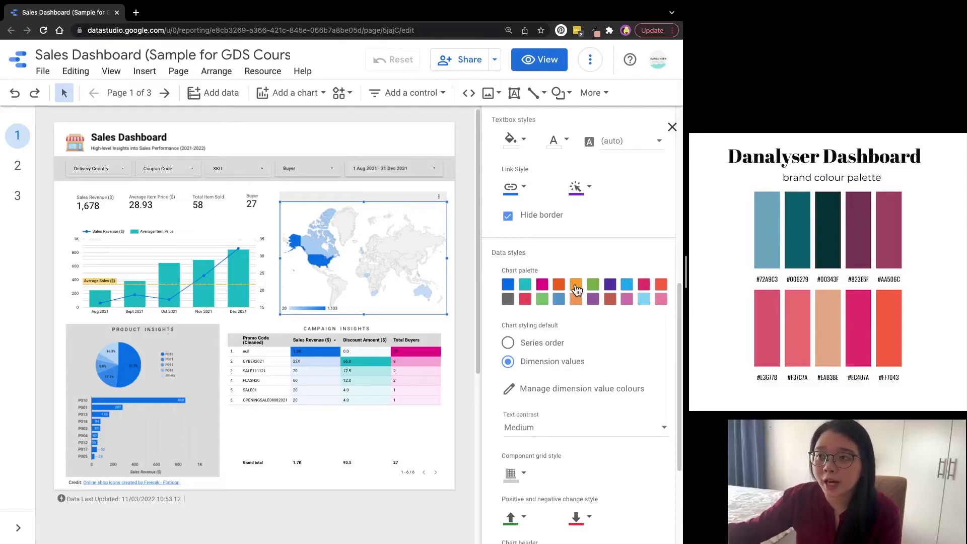
Set the first colour of the theme's chart palette to the custom colour #72A9C3.
{"action": "left_click", "coordinate": [508, 285]}
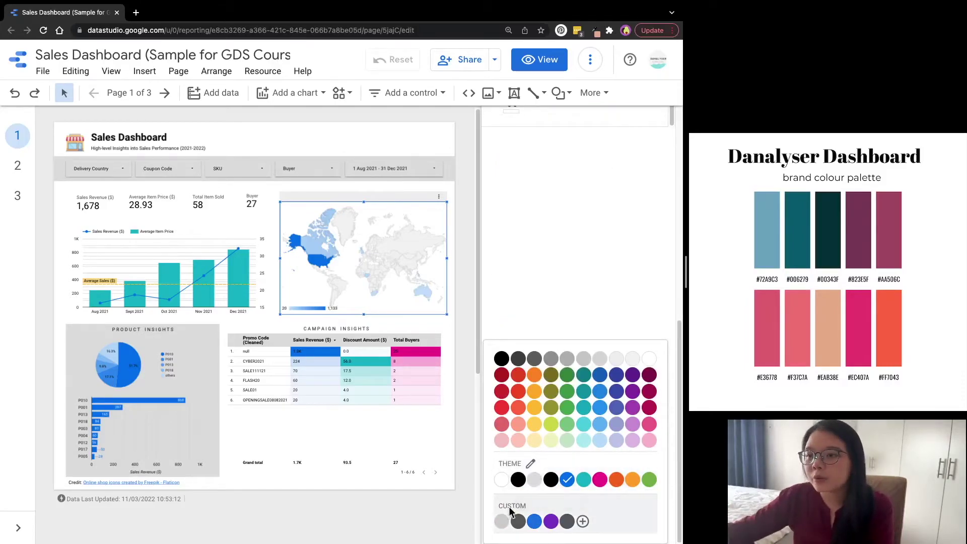
{"action": "left_click", "coordinate": [582, 522]}
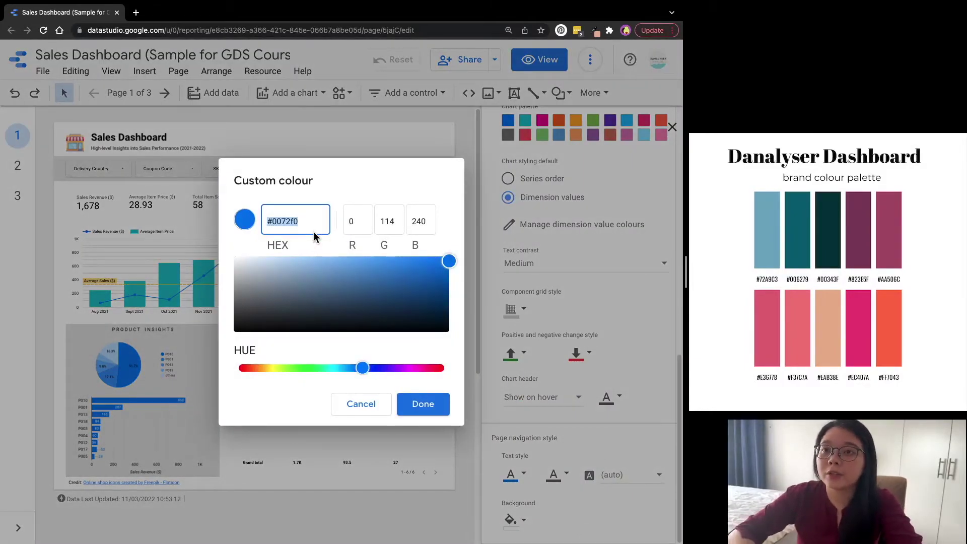
{"action": "type", "text": "#"}
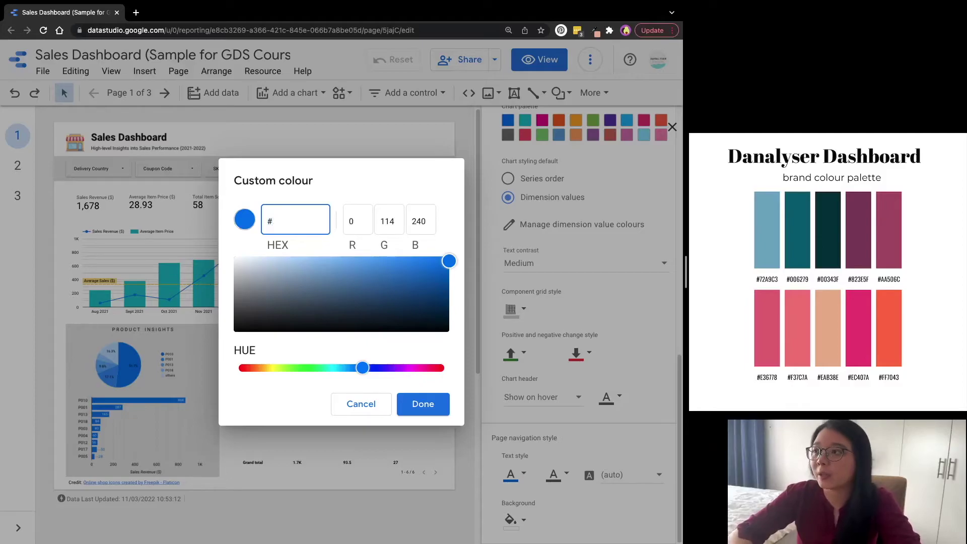
{"action": "type", "text": "72A9C3"}
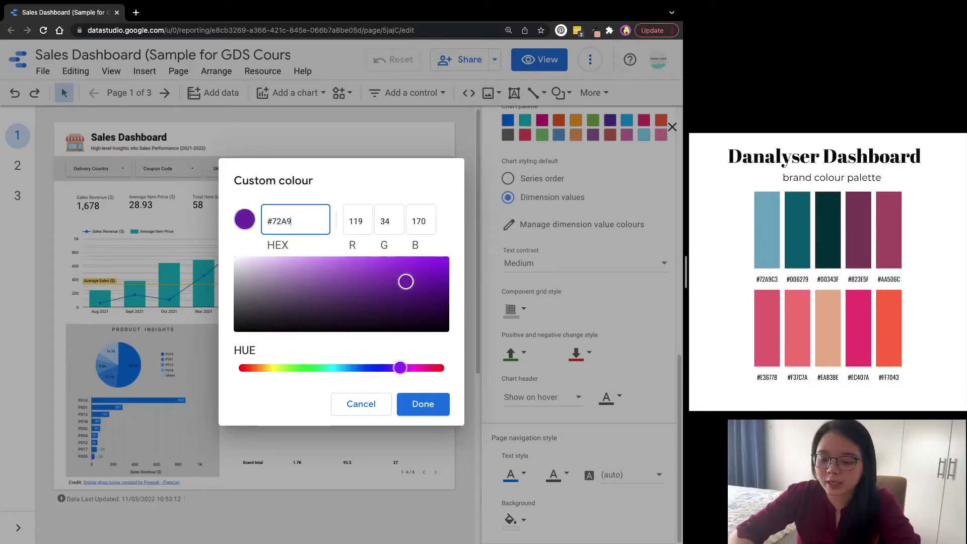
{"action": "left_click", "coordinate": [422, 405]}
Set the second and third chart palette colours to the brand colours #006279 and #00343F.
{"action": "scroll", "coordinate": [564, 353], "scroll_direction": "up", "scroll_amount": 3}
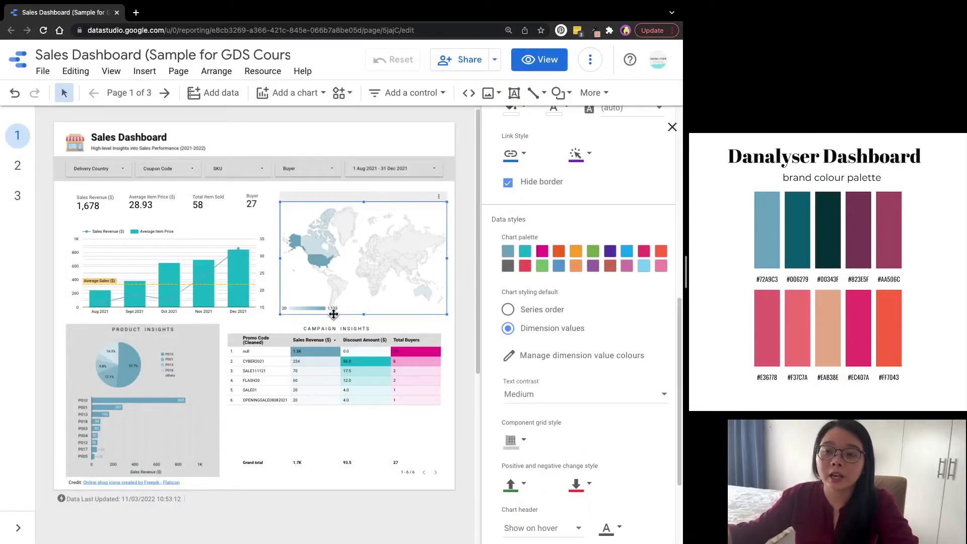
{"action": "left_click", "coordinate": [528, 255]}
{"action": "scroll", "coordinate": [567, 370], "scroll_direction": "down", "scroll_amount": 5}
{"action": "left_click", "coordinate": [582, 519]}
{"action": "double_click", "coordinate": [275, 221]}
{"action": "type", "text": "00"}
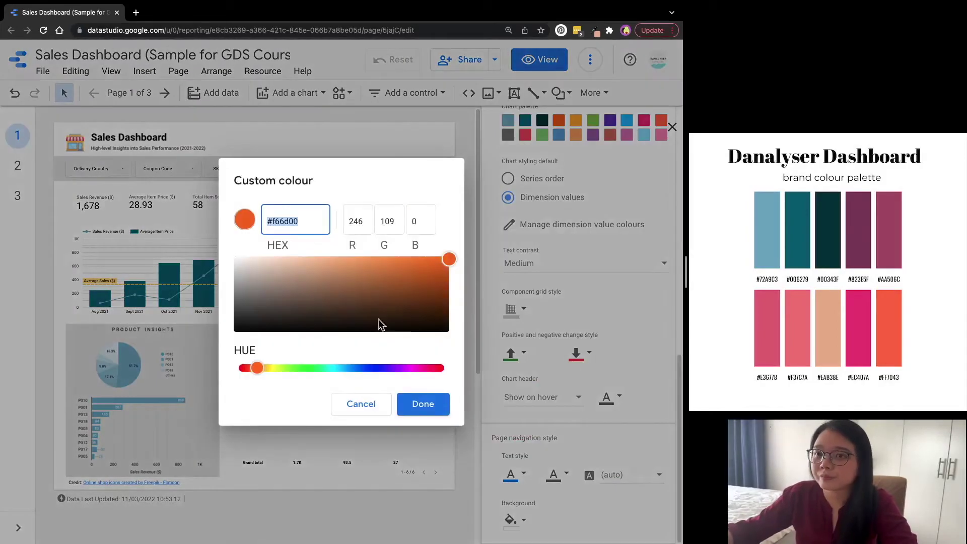
Set the fourth and fifth chart palette colours to the brand colours #823E5F and #AA506C.
{"action": "type", "text": "23E5F"}
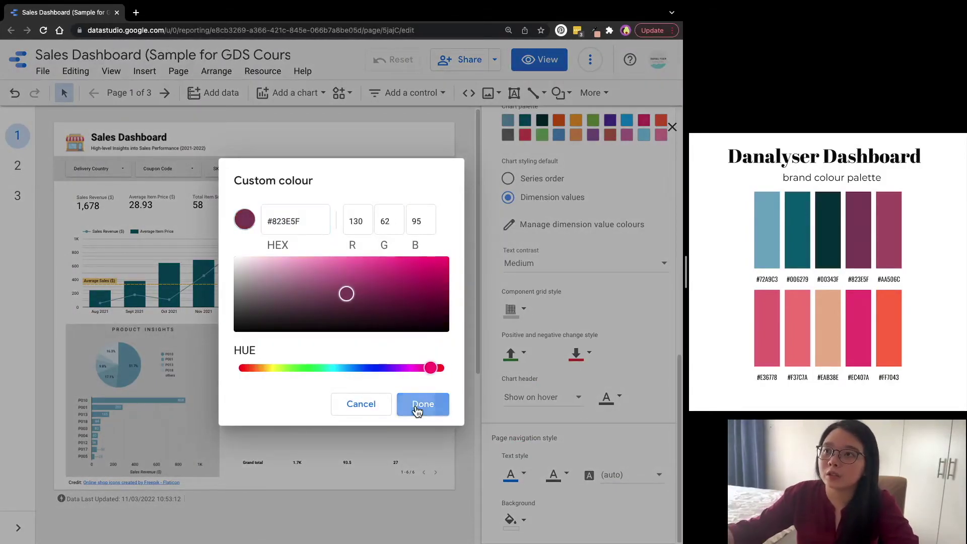
{"action": "left_click", "coordinate": [418, 406]}
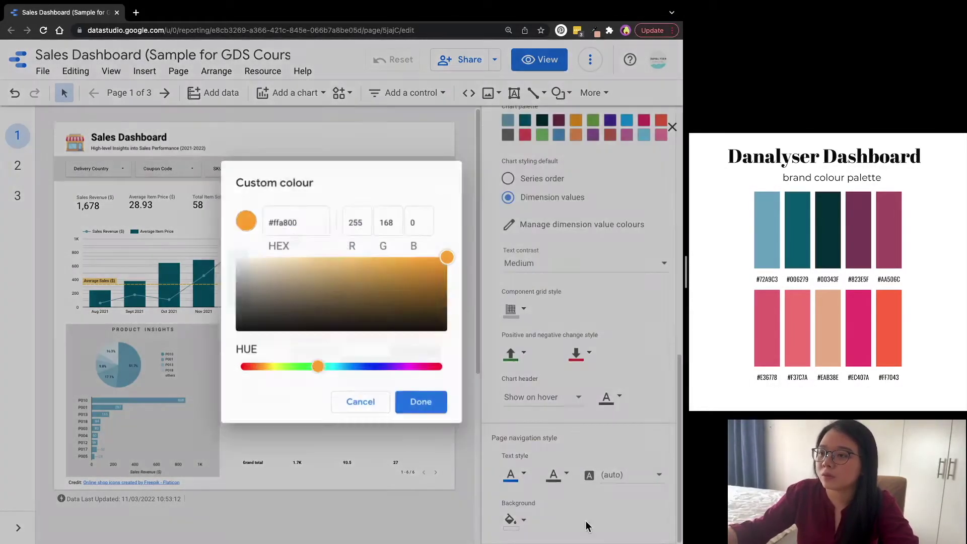
{"action": "left_click_drag", "start_coordinate": [268, 222], "coordinate": [327, 233]}
{"action": "type", "text": "#AA506C"}
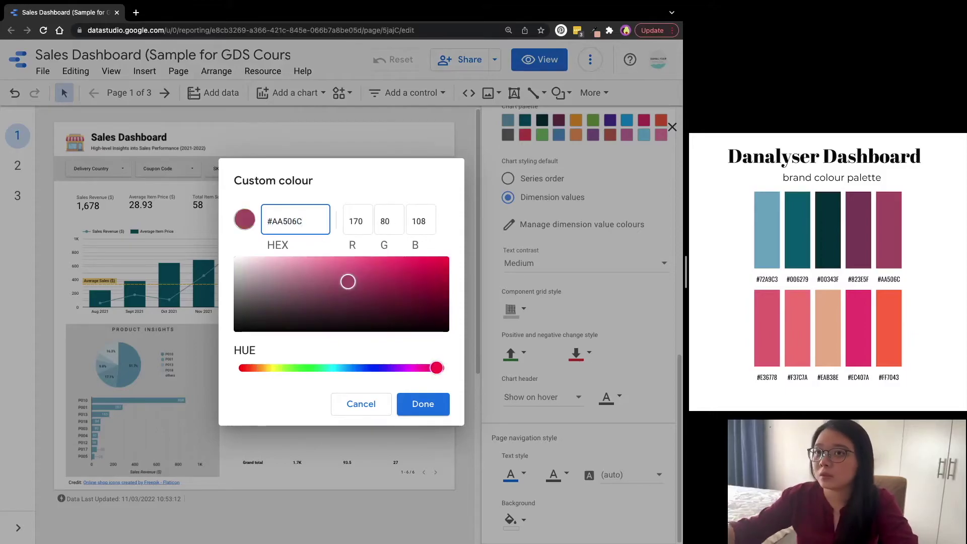
{"action": "left_click", "coordinate": [421, 404]}
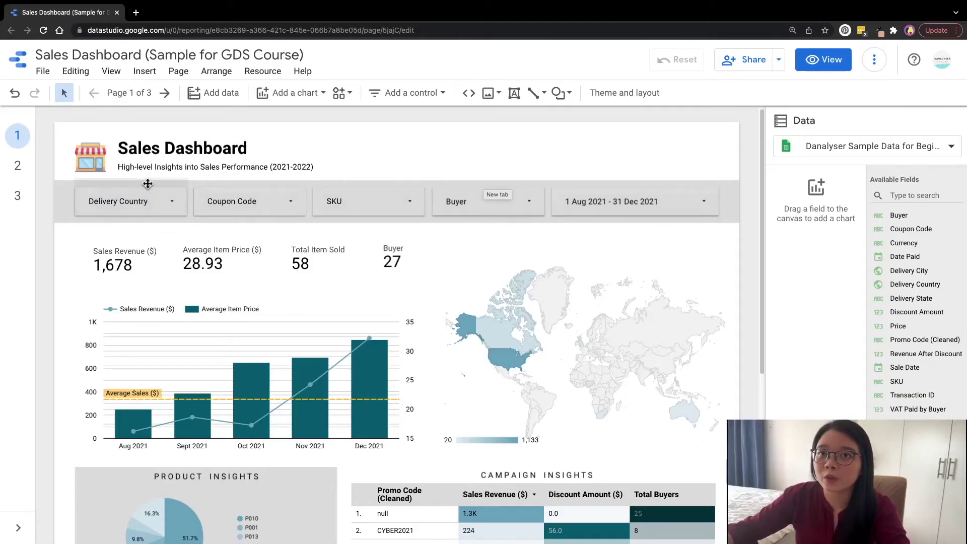
Examine the report's layout settings, then the customised theme's primary styles, chart palette and data style settings.
{"action": "left_click", "coordinate": [640, 93]}
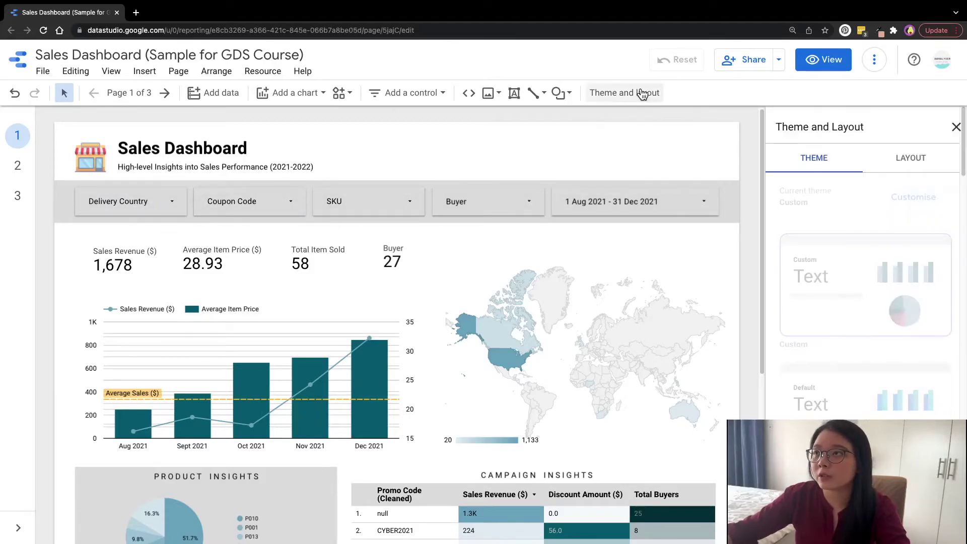
{"action": "left_click", "coordinate": [911, 159]}
{"action": "scroll", "coordinate": [919, 190], "scroll_direction": "down", "scroll_amount": 5}
{"action": "scroll", "coordinate": [907, 182], "scroll_direction": "up", "scroll_amount": 5}
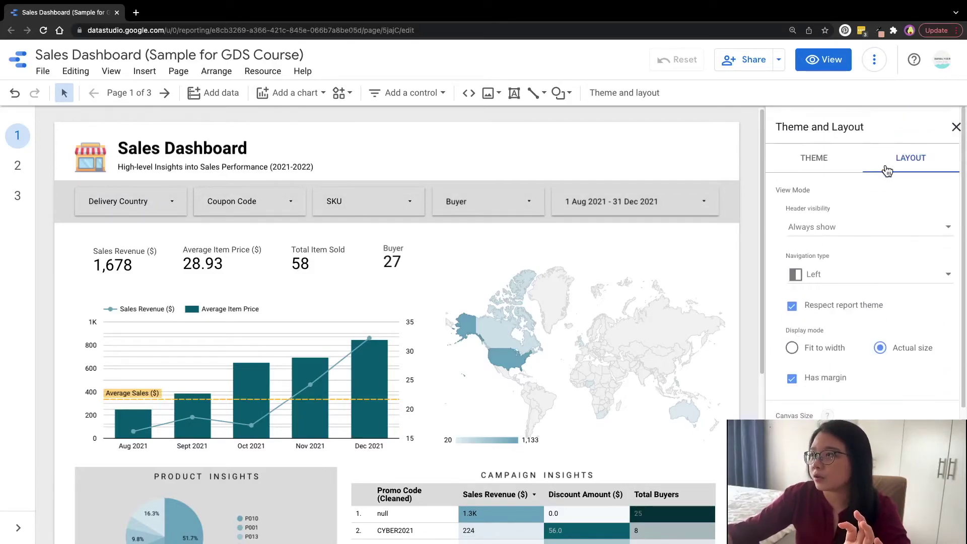
{"action": "left_click", "coordinate": [814, 158]}
{"action": "left_click", "coordinate": [902, 196]}
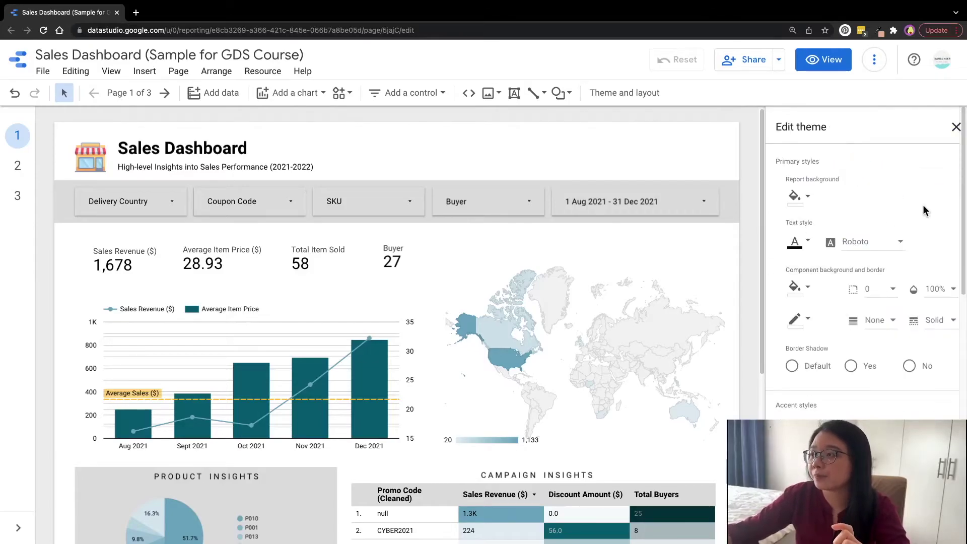
{"action": "scroll", "coordinate": [925, 211], "scroll_direction": "down", "scroll_amount": 10}
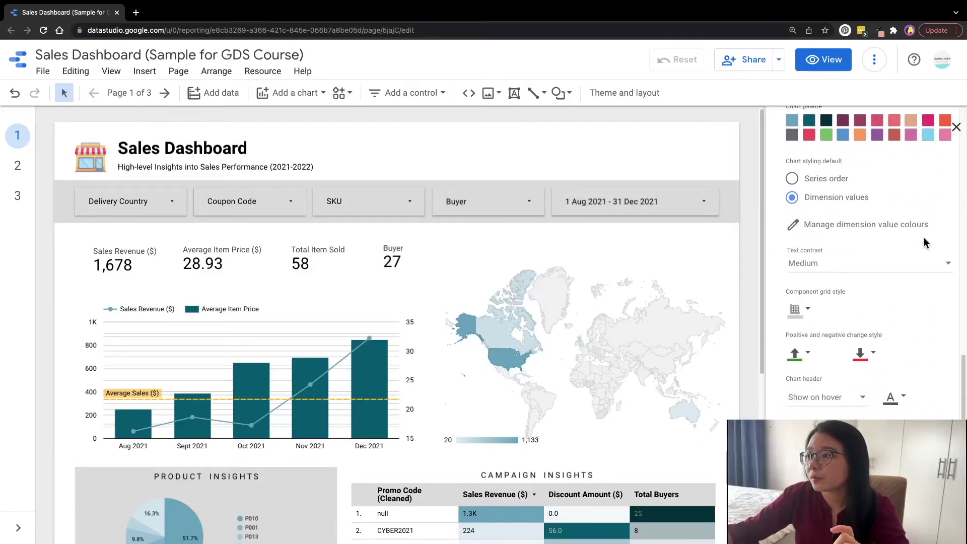
{"action": "scroll", "coordinate": [930, 236], "scroll_direction": "up", "scroll_amount": 10}
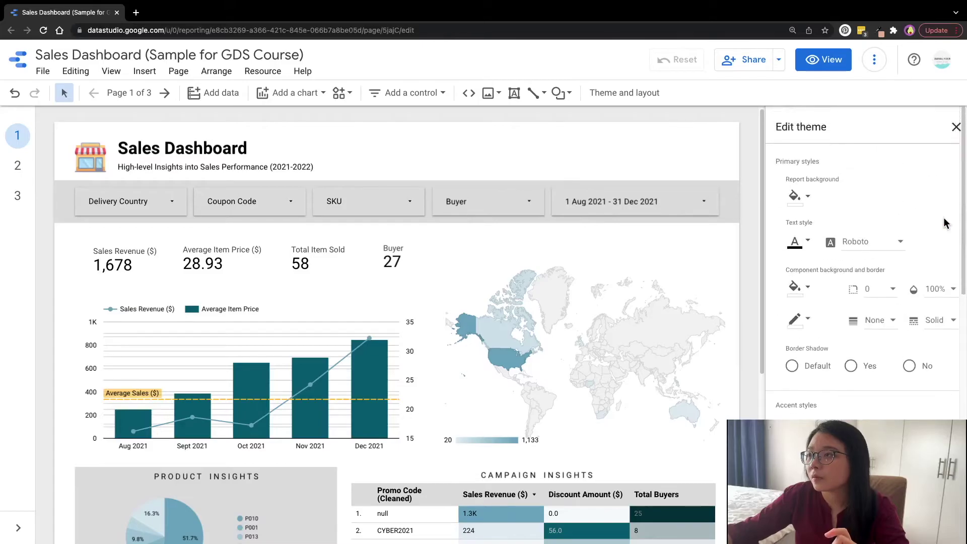
{"action": "scroll", "coordinate": [566, 324], "scroll_direction": "down", "scroll_amount": 5}
{"action": "scroll", "coordinate": [567, 324], "scroll_direction": "up", "scroll_amount": 3}
Set the theme's component background to white and check it on the filters, charts and table across the page.
{"action": "left_click", "coordinate": [808, 289]}
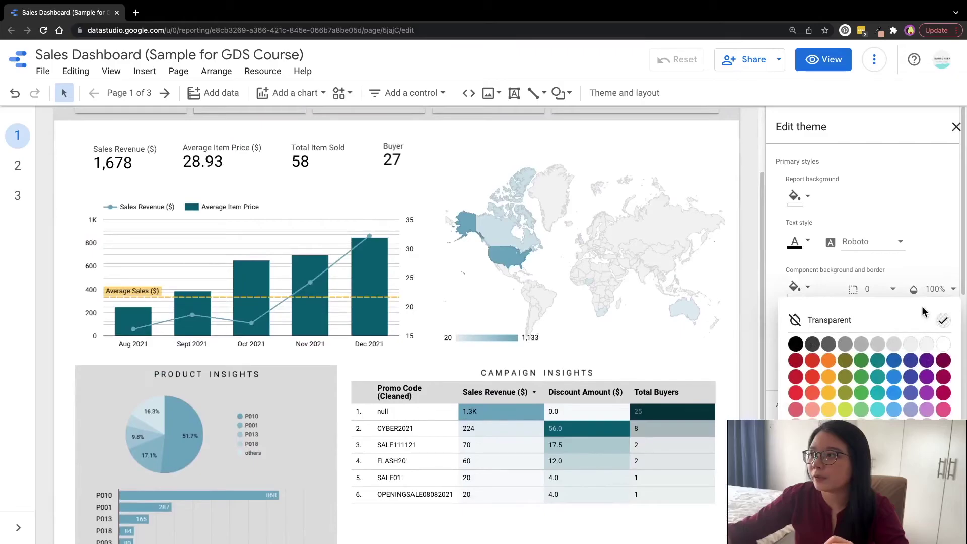
{"action": "left_click", "coordinate": [943, 345]}
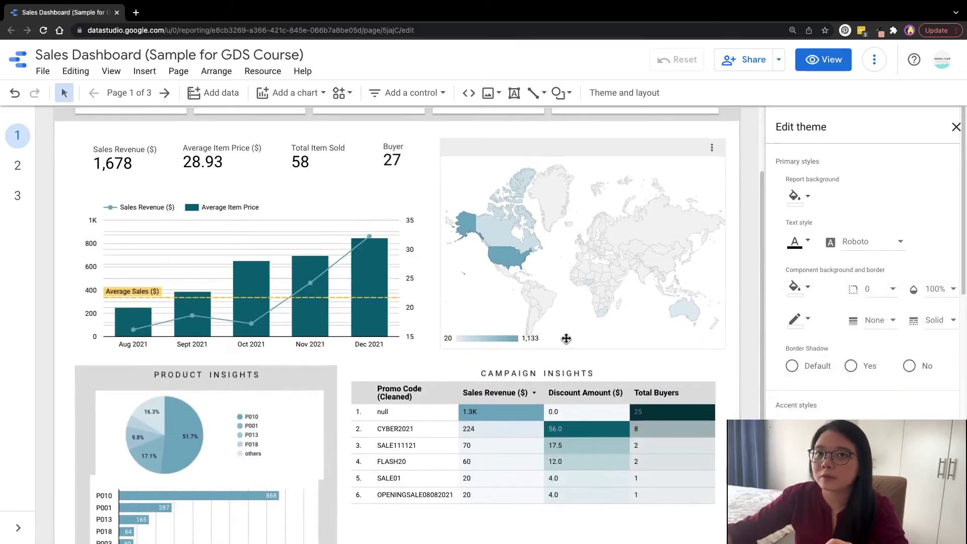
{"action": "scroll", "coordinate": [624, 335], "scroll_direction": "down", "scroll_amount": 3}
{"action": "scroll", "coordinate": [629, 343], "scroll_direction": "up", "scroll_amount": 3}
{"action": "scroll", "coordinate": [629, 342], "scroll_direction": "up", "scroll_amount": 3}
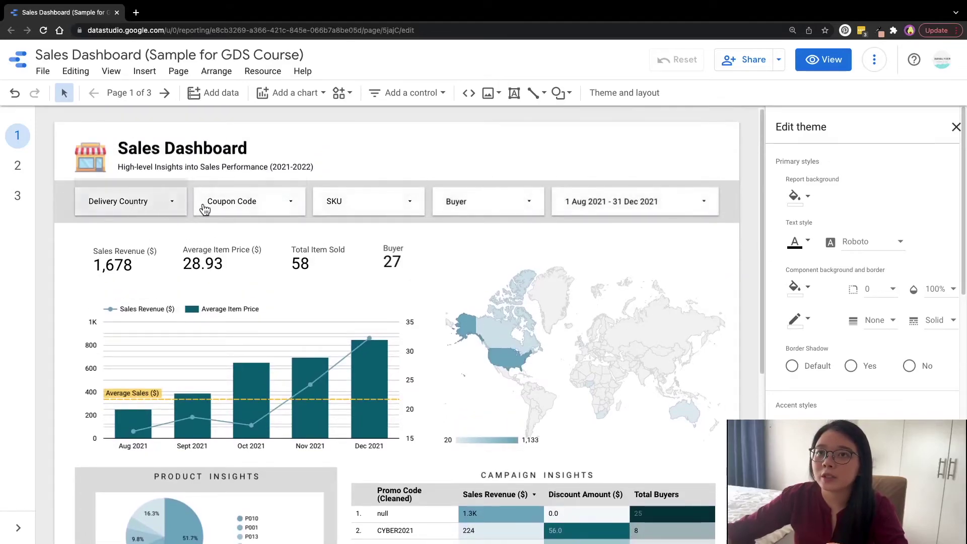
{"action": "scroll", "coordinate": [195, 228], "scroll_direction": "down", "scroll_amount": 5}
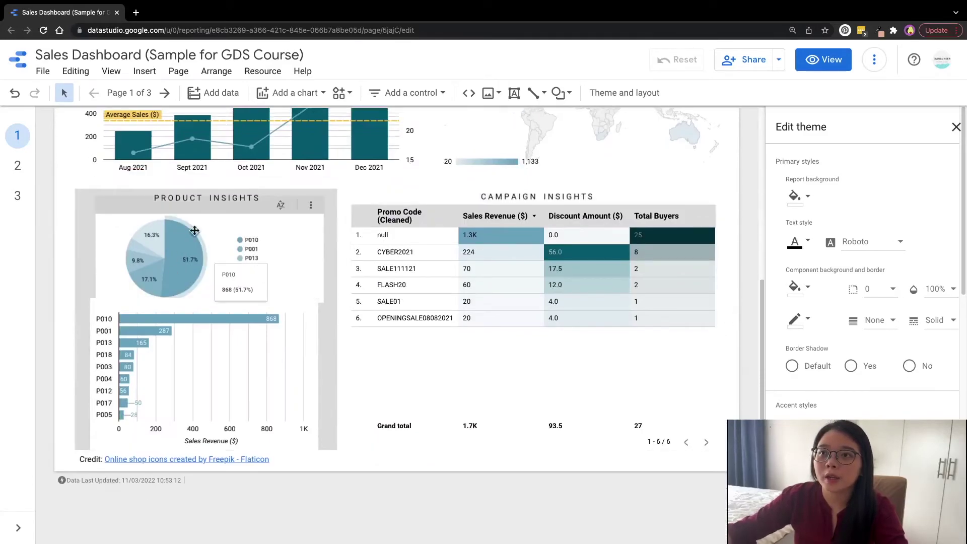
{"action": "scroll", "coordinate": [351, 340], "scroll_direction": "up", "scroll_amount": 5}
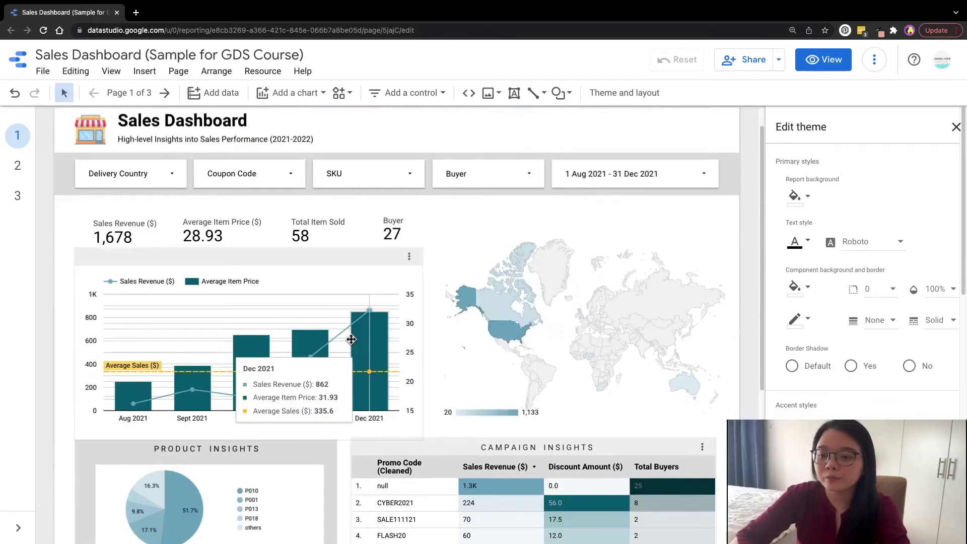
{"action": "scroll", "coordinate": [351, 340], "scroll_direction": "down", "scroll_amount": 5}
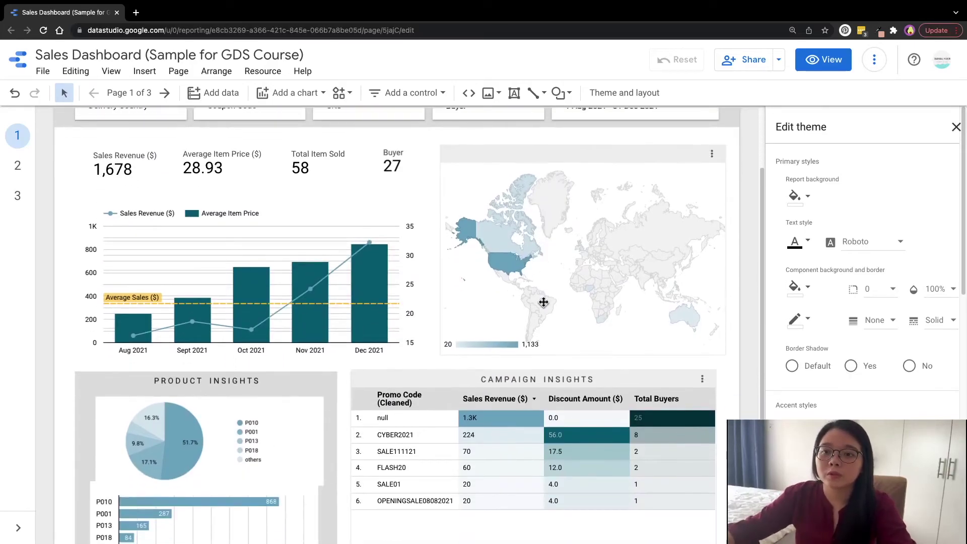
Set the report's grid size to 10.
{"action": "left_click", "coordinate": [294, 233]}
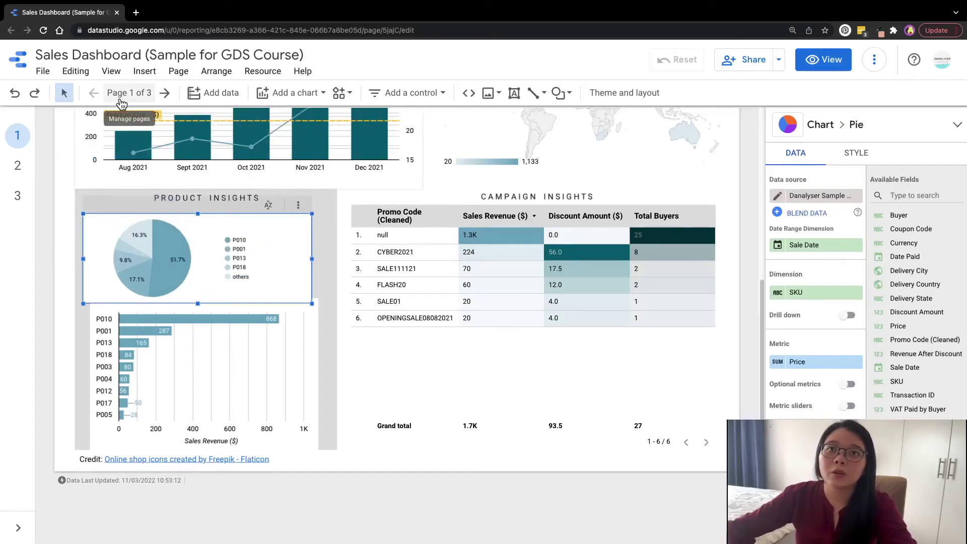
{"action": "left_click", "coordinate": [75, 71]}
{"action": "left_click", "coordinate": [40, 71]}
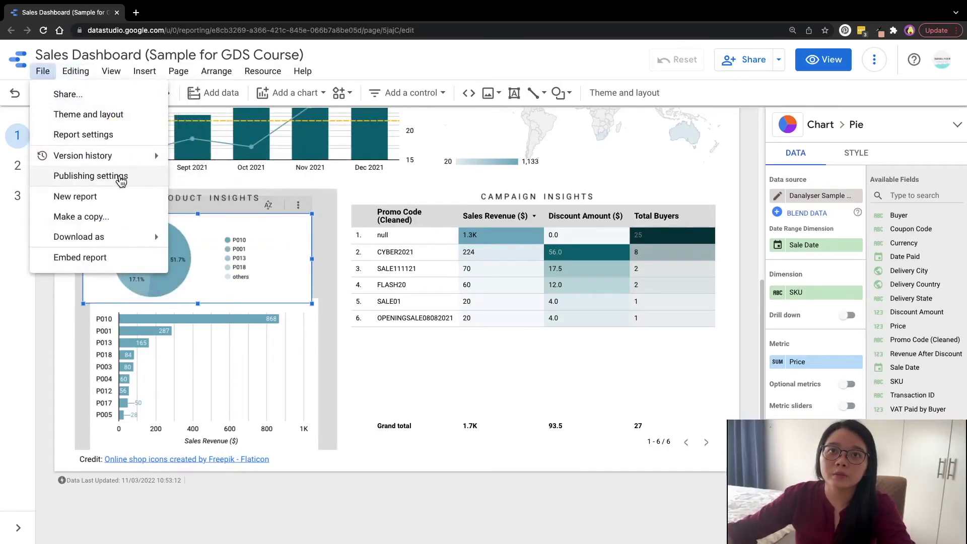
{"action": "left_click", "coordinate": [112, 72]}
{"action": "mouse_move", "coordinate": [192, 157]}
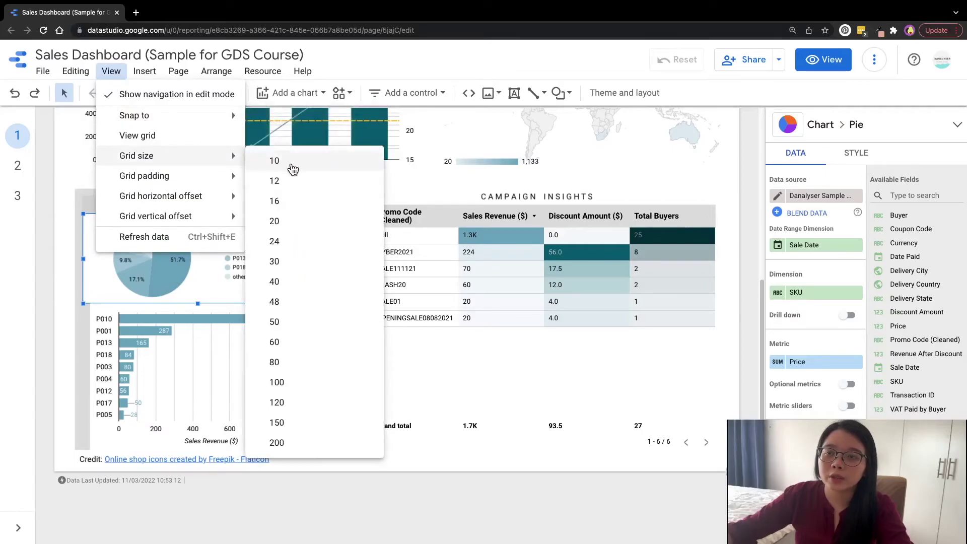
{"action": "left_click", "coordinate": [291, 165]}
Reposition the pie chart in the Product Insights section and resize the bar chart beneath it to the same width.
{"action": "left_click_drag", "start_coordinate": [267, 234], "coordinate": [278, 270]}
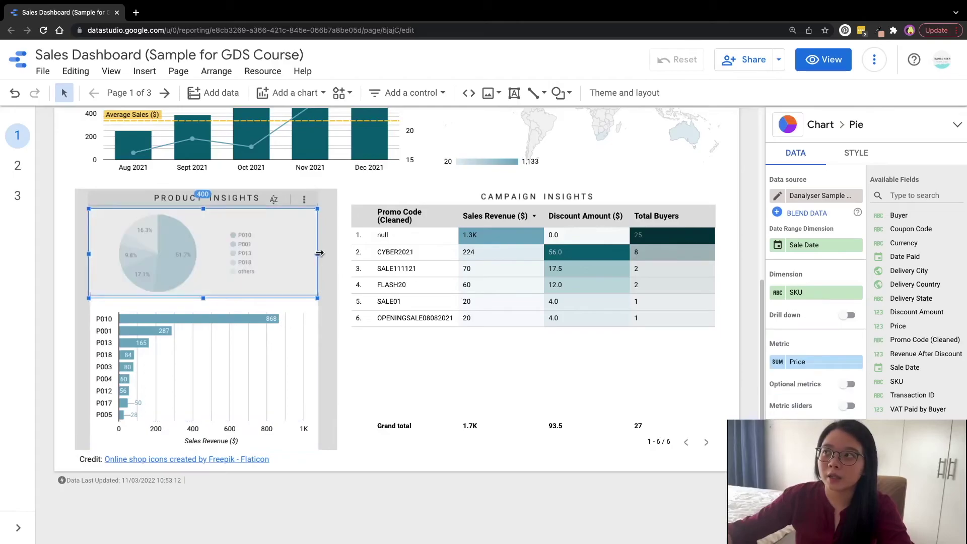
{"action": "left_click", "coordinate": [142, 372]}
{"action": "left_click_drag", "start_coordinate": [91, 374], "coordinate": [89, 374]}
{"action": "left_click_drag", "start_coordinate": [319, 374], "coordinate": [324, 373]}
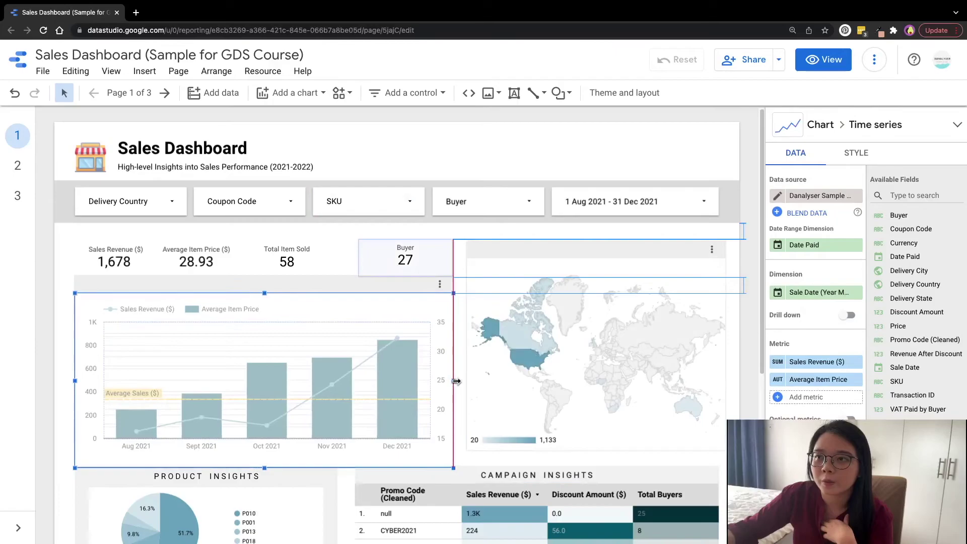
Widen the time series chart towards the map and align the Buyer scorecard with the chart's right edge.
{"action": "left_click_drag", "start_coordinate": [456, 381], "coordinate": [459, 382]}
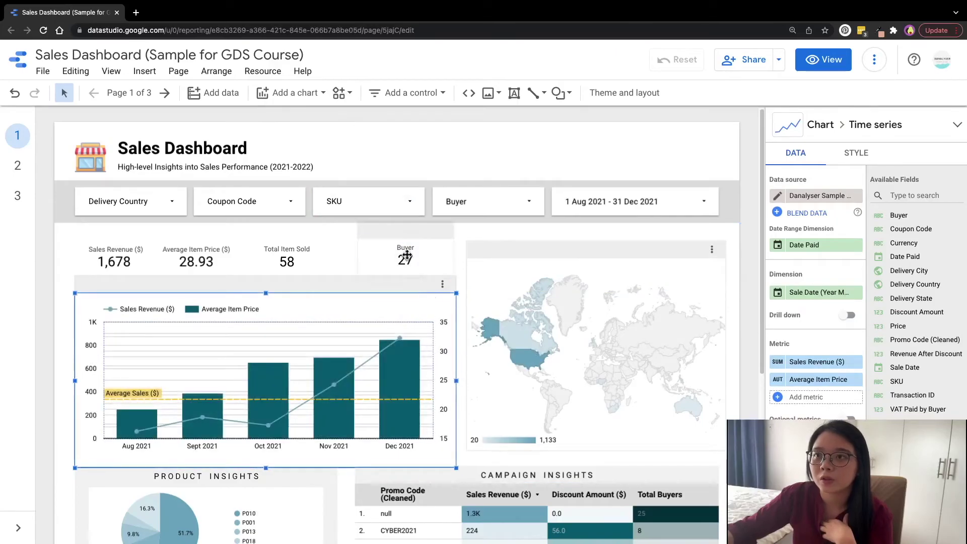
{"action": "left_click", "coordinate": [438, 266]}
{"action": "left_click_drag", "start_coordinate": [439, 266], "coordinate": [442, 264]}
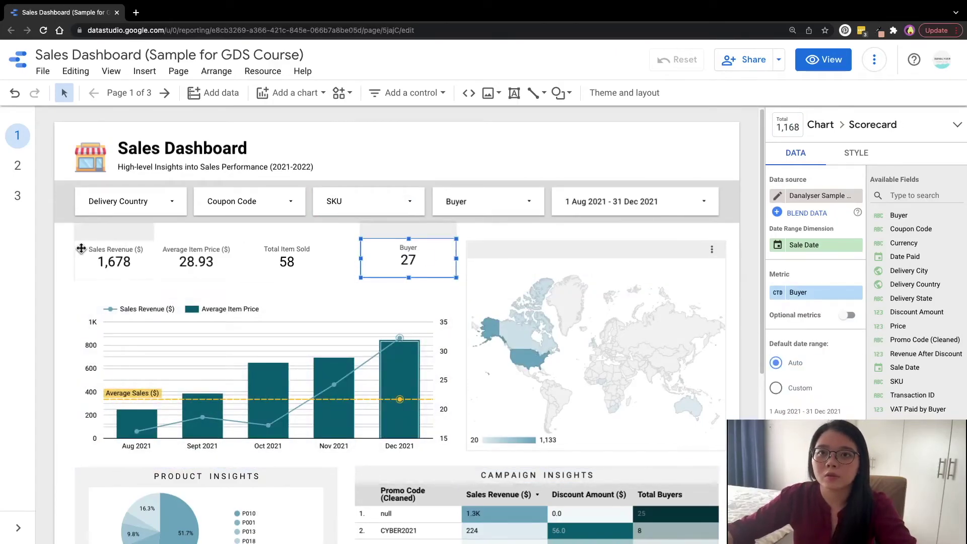
Distribute the four scorecards evenly in the horizontal direction and align their top edges.
{"action": "left_click_drag", "start_coordinate": [66, 245], "coordinate": [399, 268]}
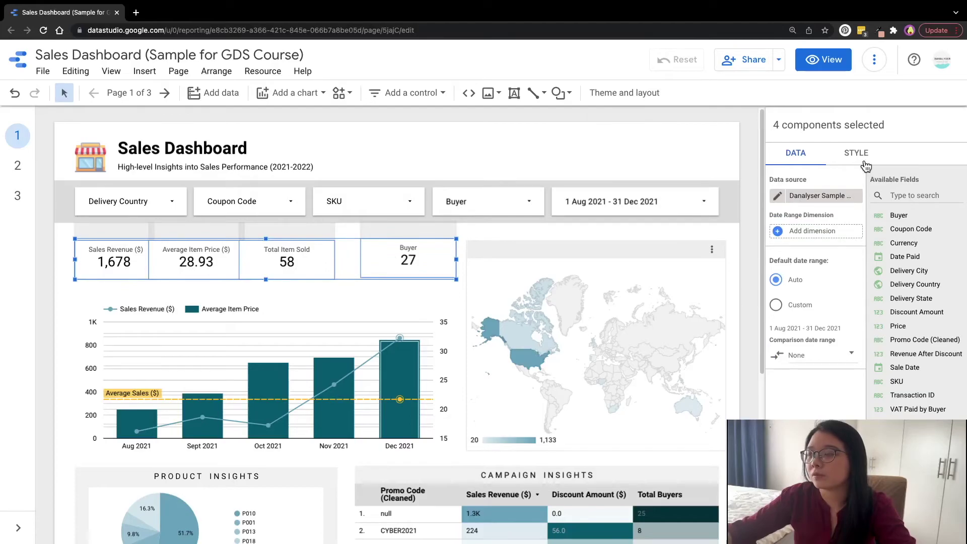
{"action": "left_click", "coordinate": [216, 71]}
{"action": "mouse_move", "coordinate": [282, 115]}
{"action": "mouse_move", "coordinate": [291, 160]}
{"action": "left_click", "coordinate": [375, 160]}
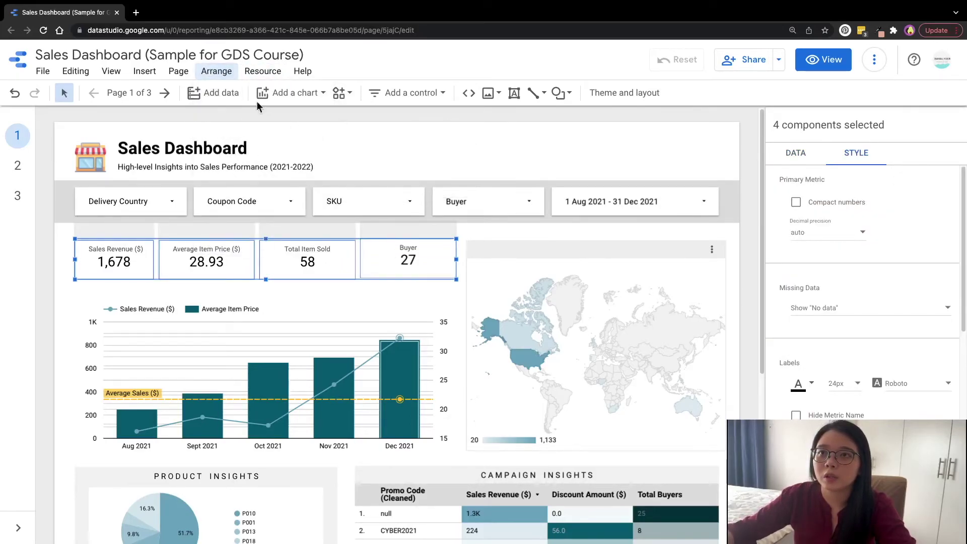
{"action": "left_click", "coordinate": [216, 71]}
{"action": "mouse_move", "coordinate": [244, 134]}
{"action": "left_click", "coordinate": [361, 138]}
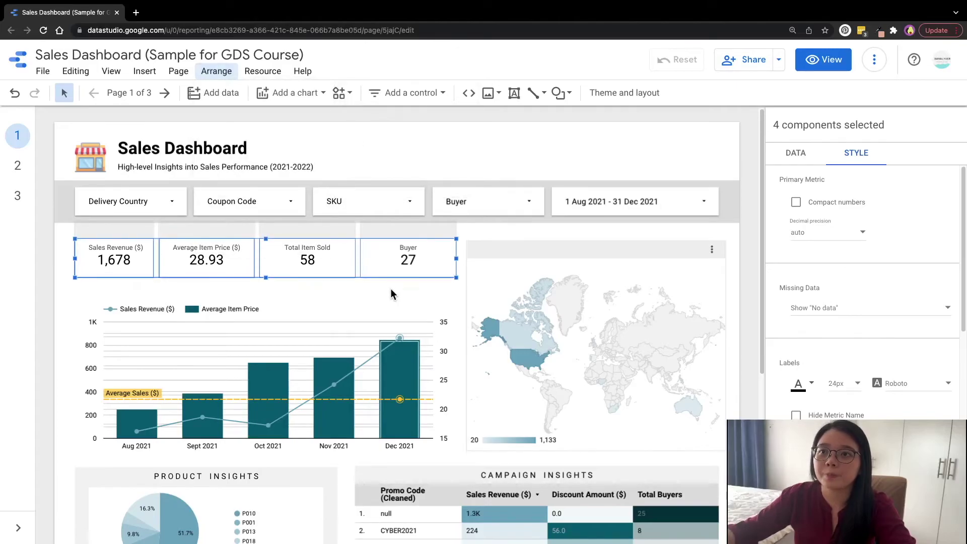
Give the four scorecards the theme's first chart palette blue as background at 100% opacity.
{"action": "scroll", "coordinate": [851, 348], "scroll_direction": "down", "scroll_amount": 10}
{"action": "scroll", "coordinate": [855, 337], "scroll_direction": "up", "scroll_amount": 2}
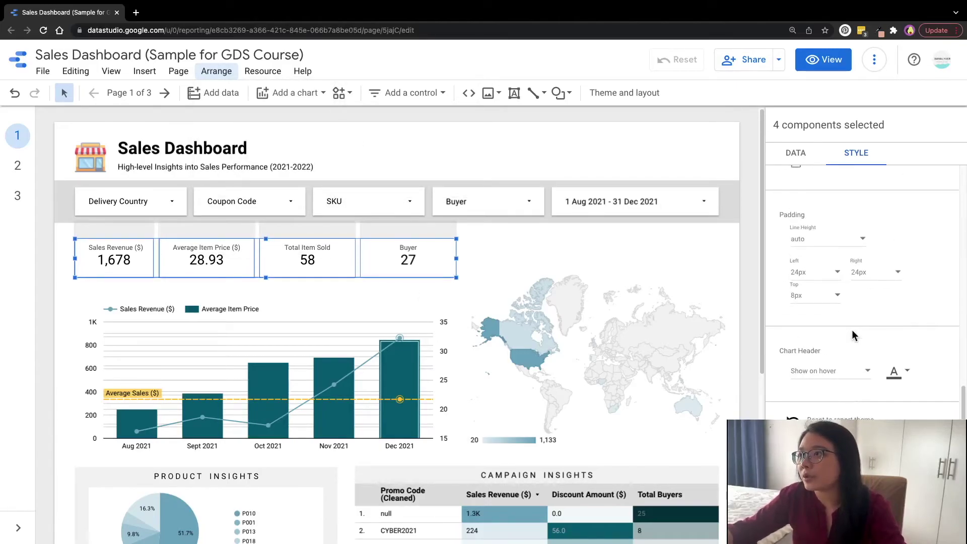
{"action": "scroll", "coordinate": [851, 282], "scroll_direction": "up", "scroll_amount": 4}
{"action": "left_click", "coordinate": [821, 359]}
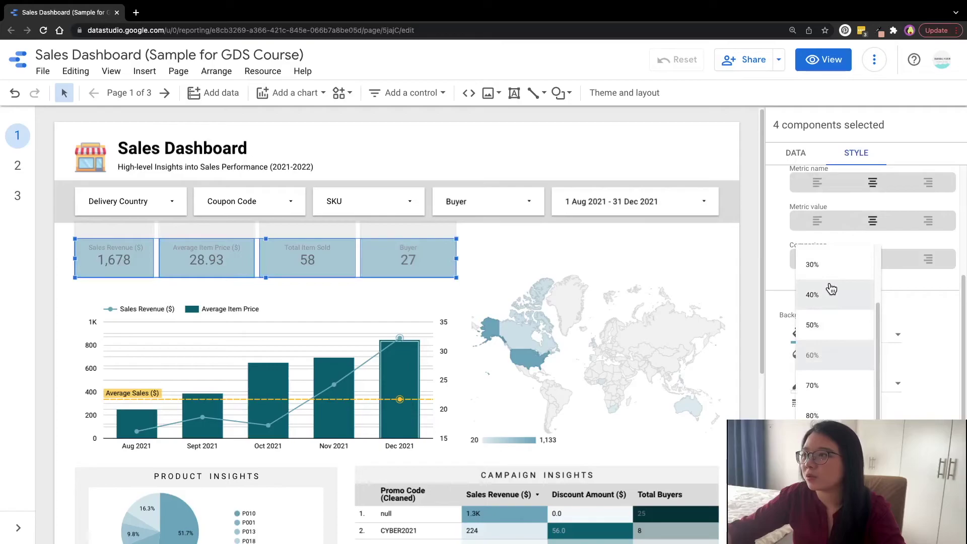
{"action": "left_click", "coordinate": [829, 449]}
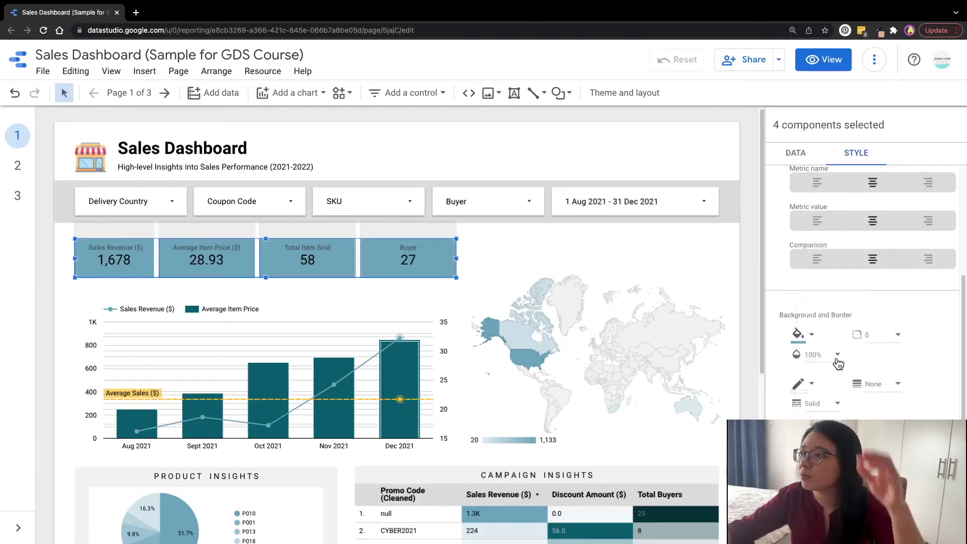
Change the four scorecards' background to the semi-transparent light blue custom colour #c7dce7c2.
{"action": "left_click", "coordinate": [812, 335]}
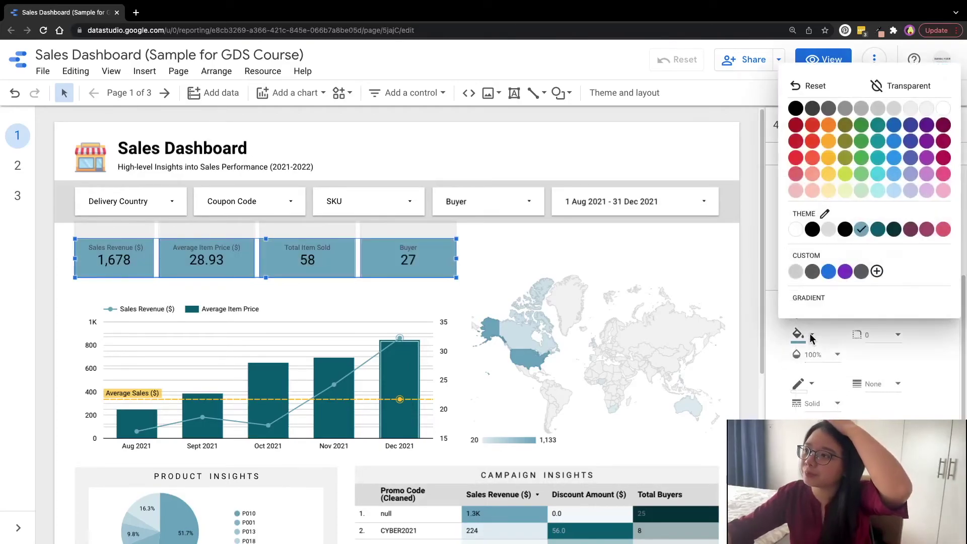
{"action": "left_click", "coordinate": [863, 231]}
{"action": "left_click", "coordinate": [801, 334]}
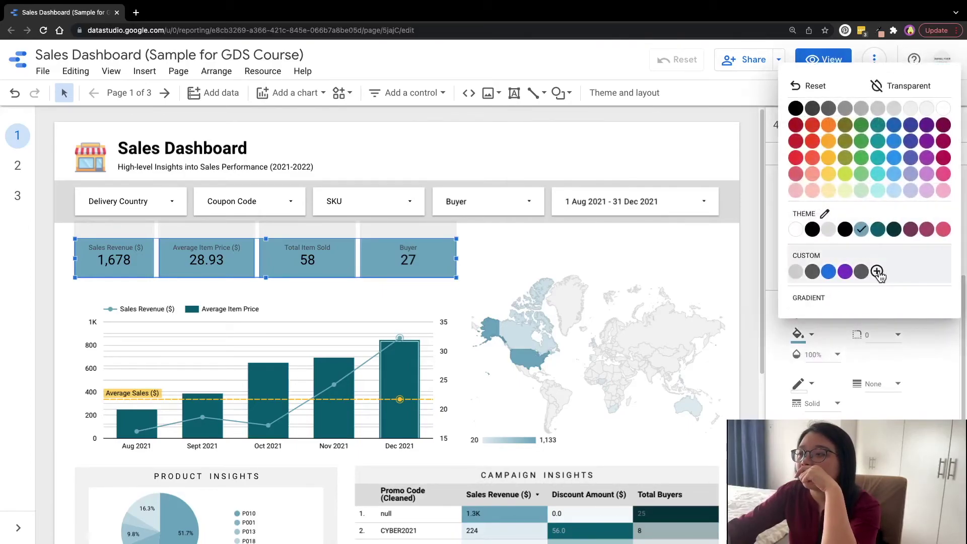
{"action": "left_click", "coordinate": [877, 272]}
{"action": "left_click_drag", "start_coordinate": [465, 256], "coordinate": [432, 248]}
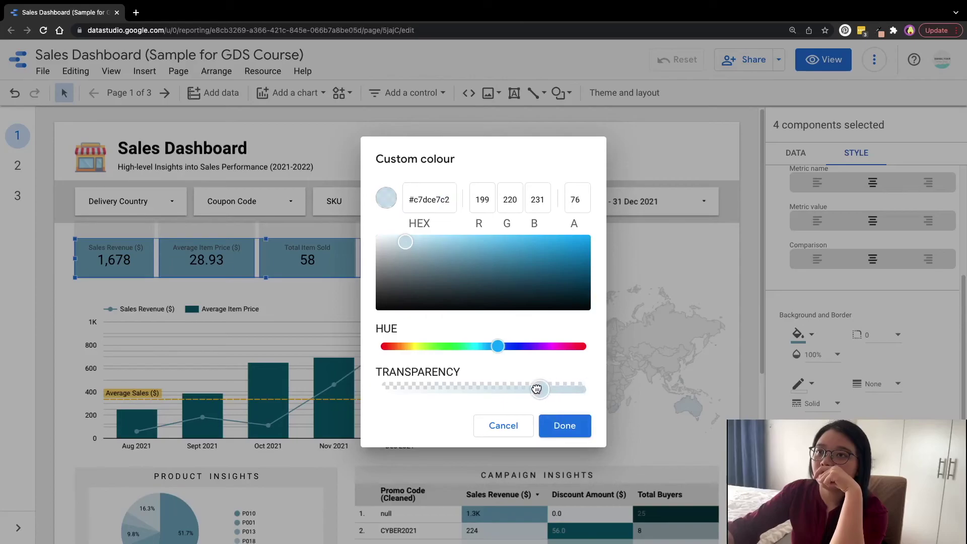
{"action": "left_click", "coordinate": [573, 434]}
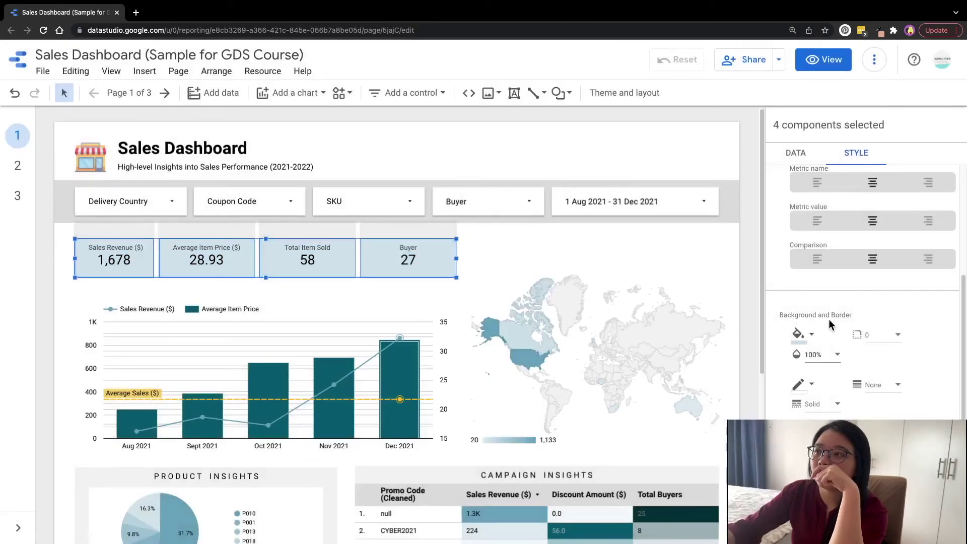
Round the corners of the four scorecards, trying a radius of 15 and settling on a slightly smaller one.
{"action": "left_click", "coordinate": [867, 336]}
{"action": "scroll", "coordinate": [892, 383], "scroll_direction": "down", "scroll_amount": 5}
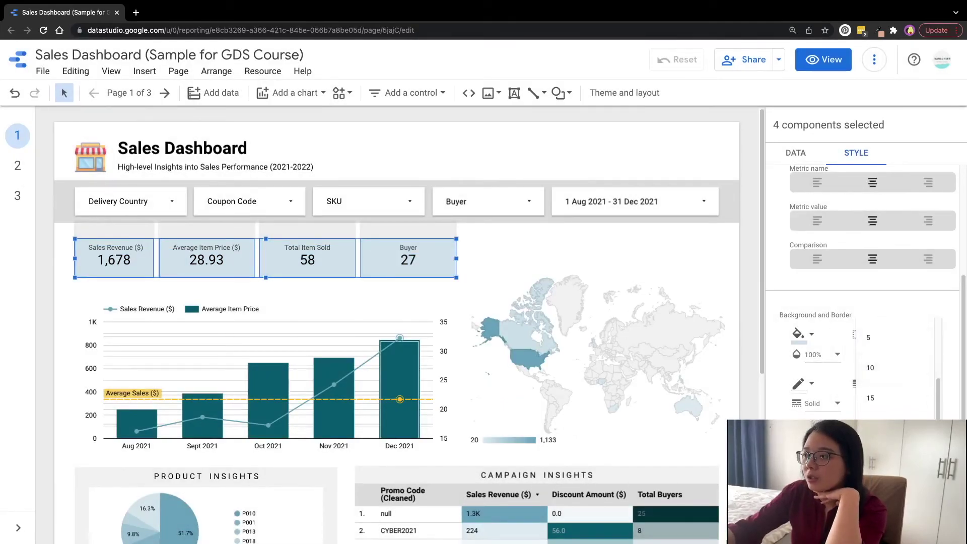
{"action": "left_click", "coordinate": [891, 399]}
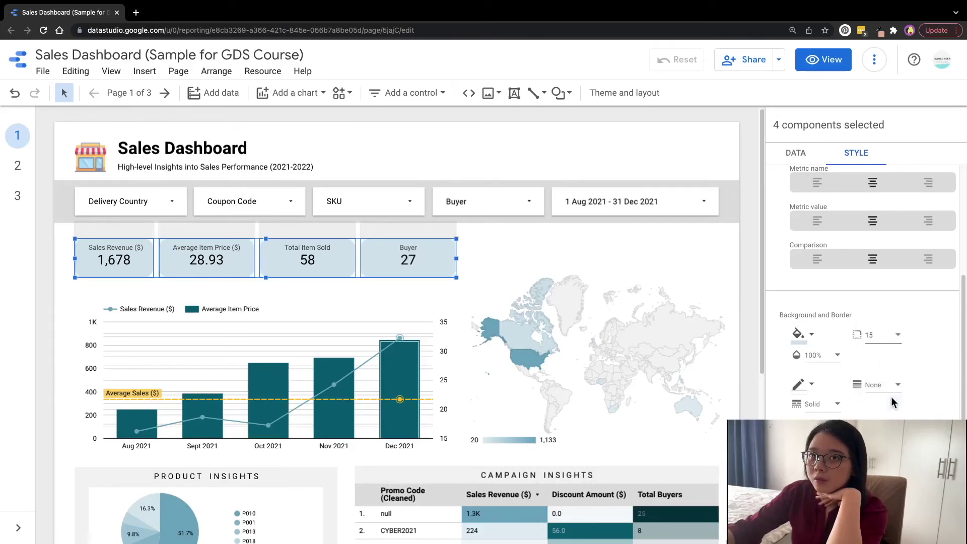
{"action": "left_click", "coordinate": [894, 336]}
{"action": "left_click", "coordinate": [898, 317]}
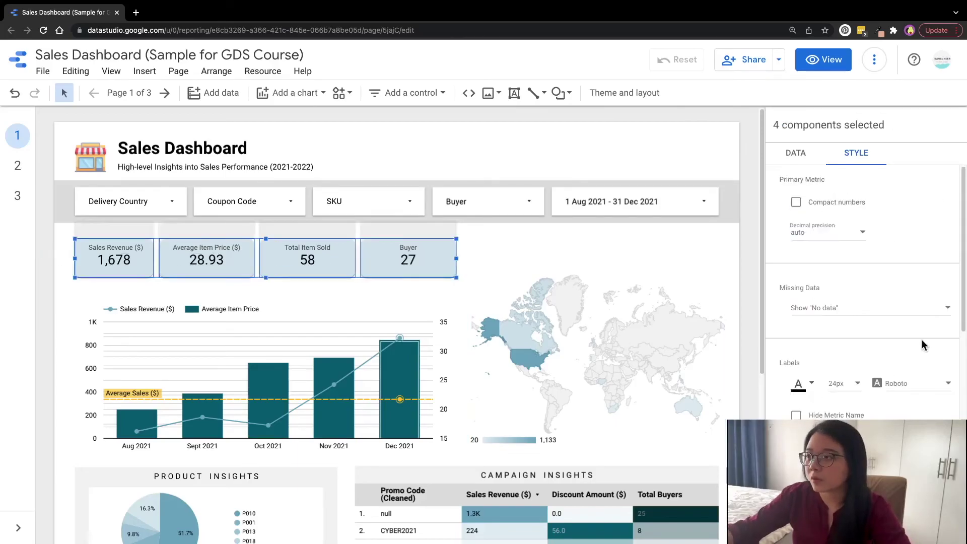
Duplicate the Campaign Insights heading and fit the copy above the map, matching the map's width.
{"action": "left_click", "coordinate": [497, 255]}
{"action": "scroll", "coordinate": [497, 255], "scroll_direction": "down", "scroll_amount": 2}
{"action": "left_click", "coordinate": [547, 376]}
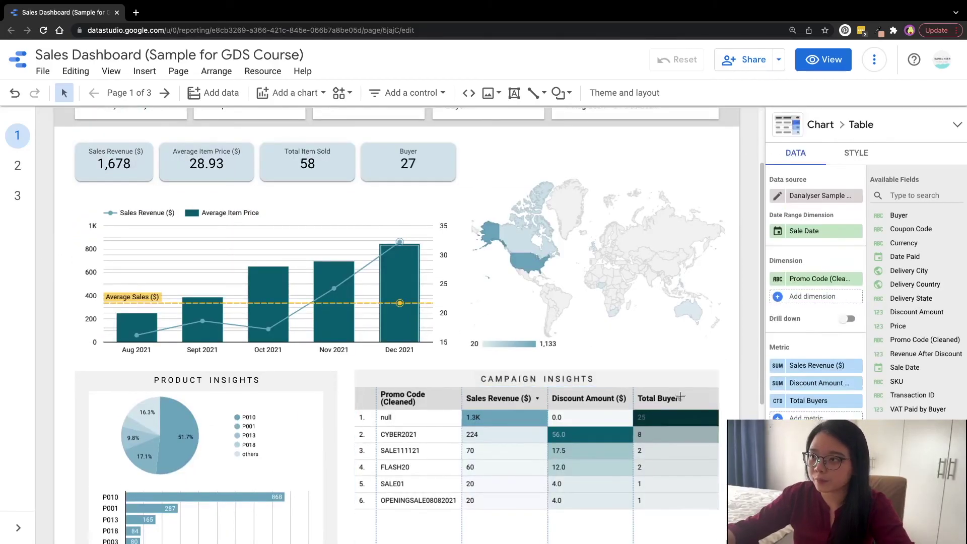
{"action": "left_click", "coordinate": [458, 380]}
{"action": "right_click", "coordinate": [476, 384]}
{"action": "mouse_move", "coordinate": [534, 245]}
{"action": "left_click", "coordinate": [648, 324]}
{"action": "left_click", "coordinate": [548, 373]}
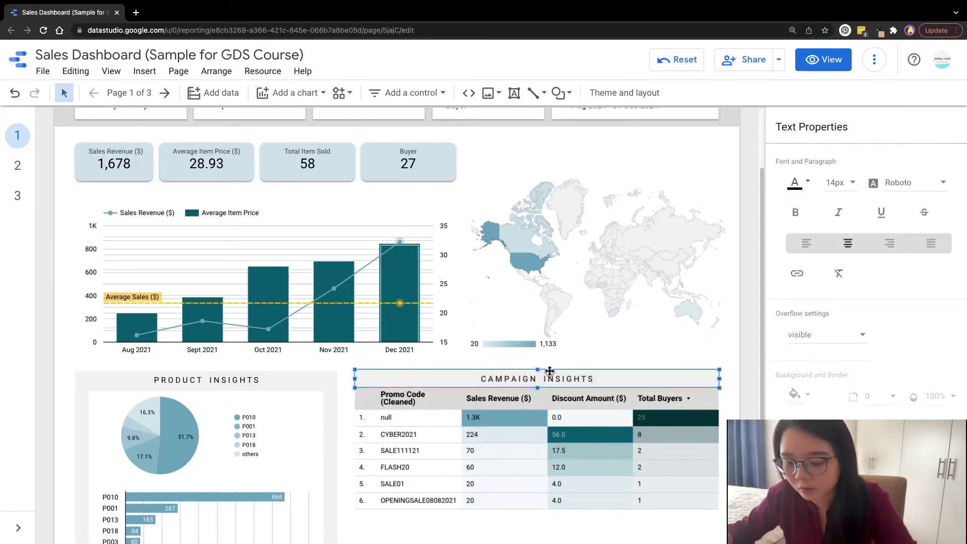
{"action": "key", "text": "super+c"}
{"action": "key", "text": "super+v"}
{"action": "left_click_drag", "start_coordinate": [566, 385], "coordinate": [555, 148]}
{"action": "left_click_drag", "start_coordinate": [355, 154], "coordinate": [474, 158]}
{"action": "left_click_drag", "start_coordinate": [569, 160], "coordinate": [561, 162]}
{"action": "left_click", "coordinate": [622, 174]}
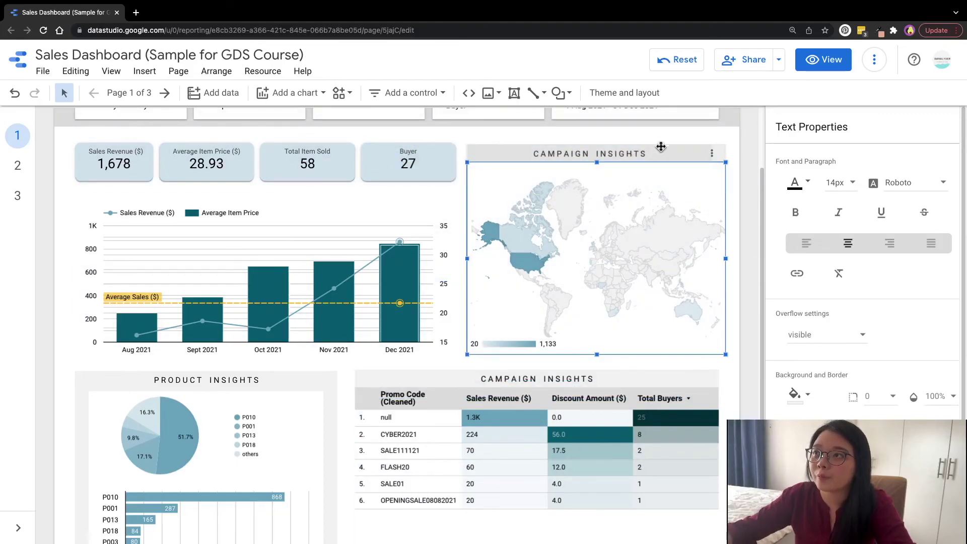
Retitle the copied heading above the map as SALES MAP.
{"action": "double_click", "coordinate": [584, 150]}
{"action": "type", "text": "SALES MAP"}
{"action": "left_click", "coordinate": [730, 233]}
{"action": "scroll", "coordinate": [730, 233], "scroll_direction": "up", "scroll_amount": 1}
{"action": "left_click", "coordinate": [557, 272]}
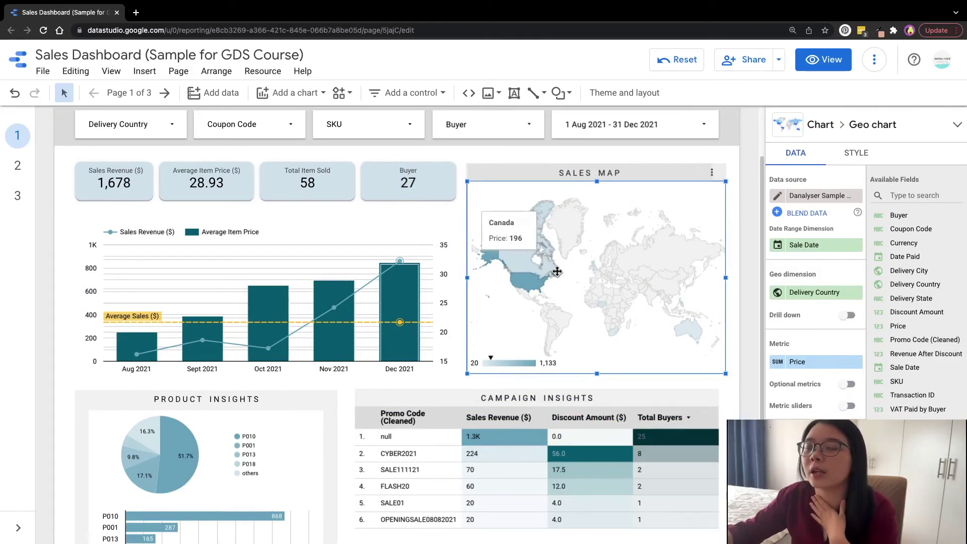